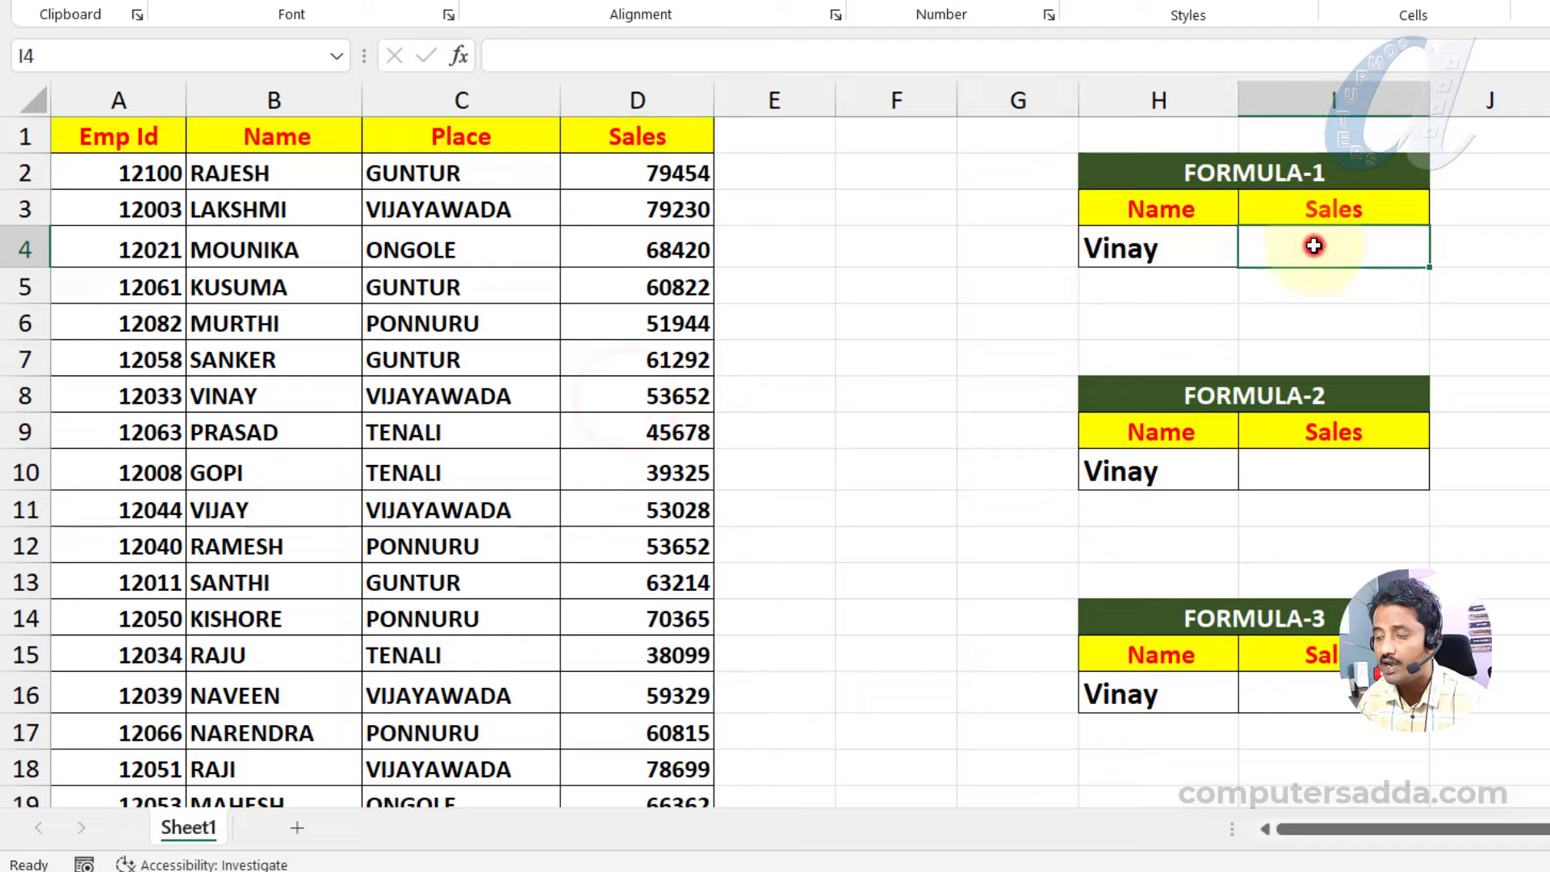
Start an INDEX formula in the FORMULA-1 Sales cell I4 with the sales range D2:D24 as its array
{"action": "type", "text": "=ind"}
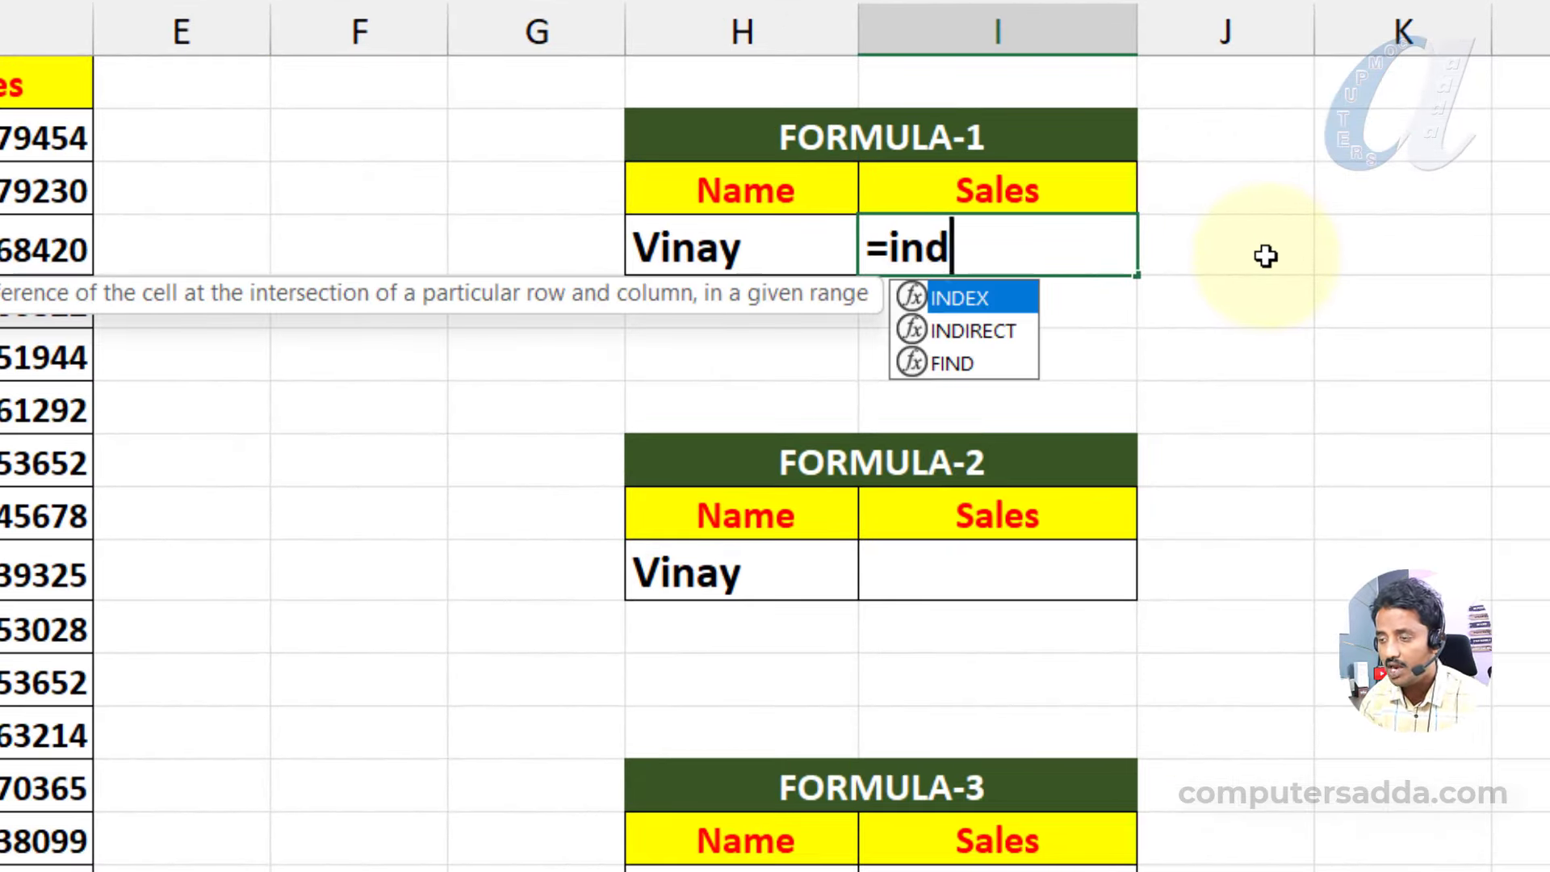
{"action": "key", "text": "Tab"}
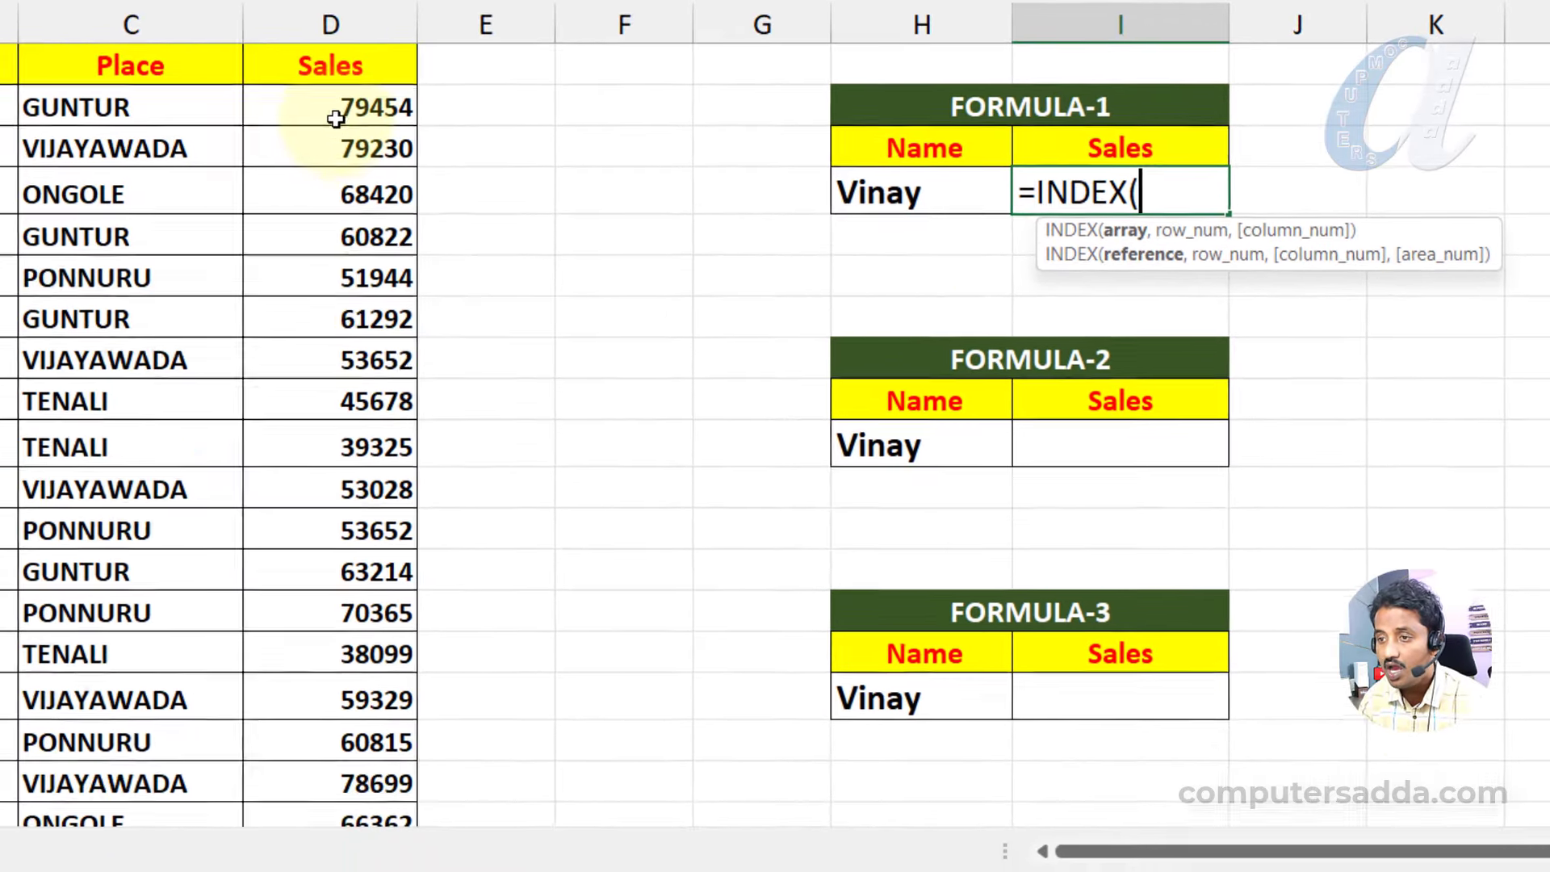
{"action": "left_click_drag", "start_coordinate": [40, 140], "coordinate": [40, 415]}
{"action": "left_click_drag", "start_coordinate": [346, 323], "coordinate": [334, 109]}
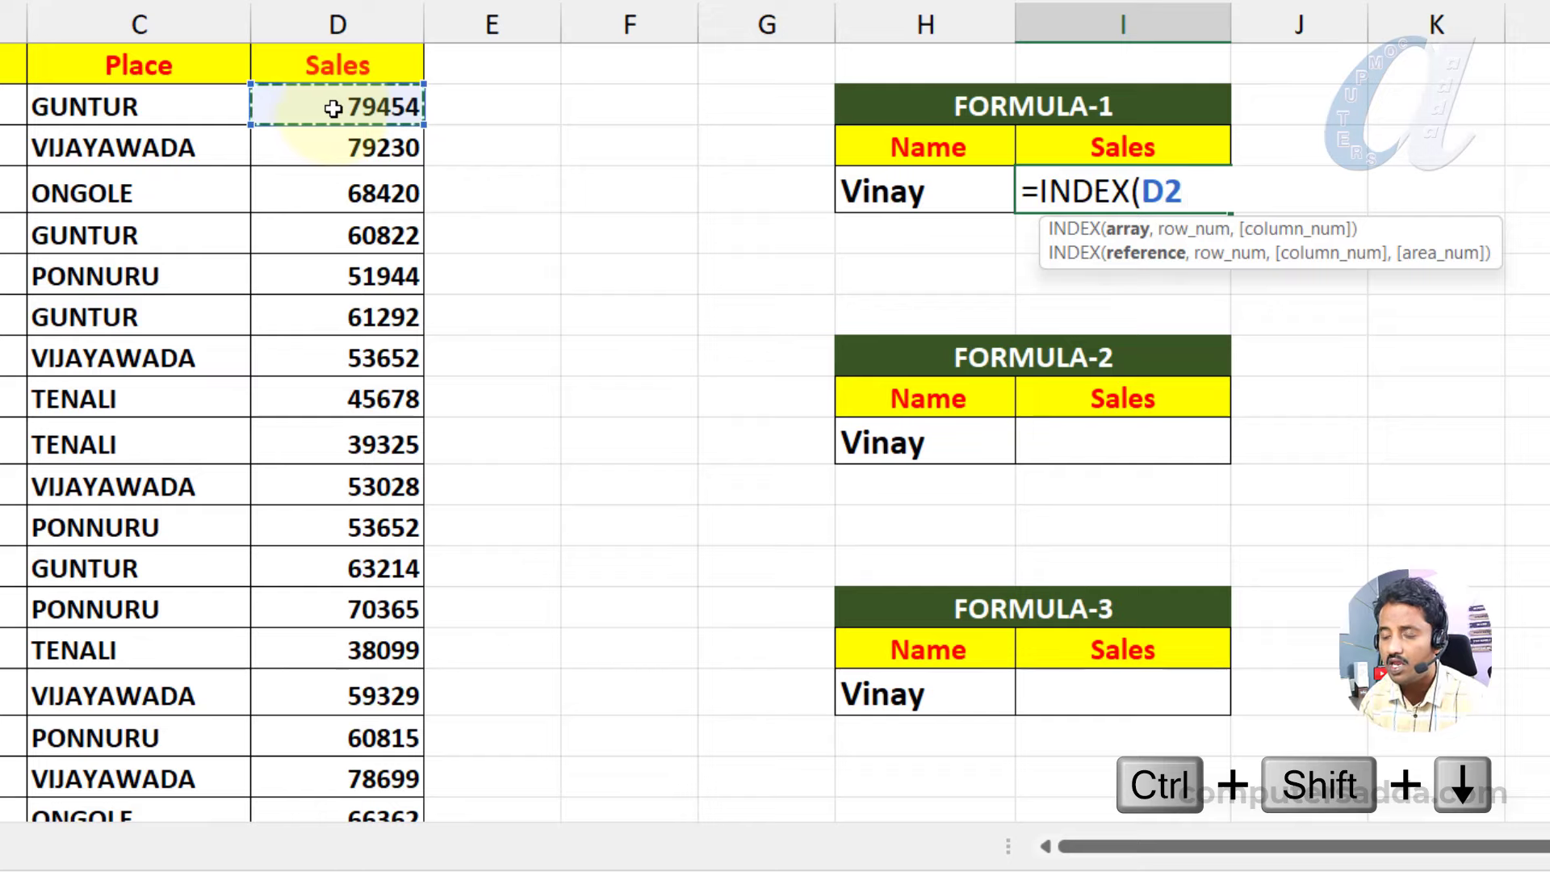
{"action": "key", "text": "ctrl+shift+Down"}
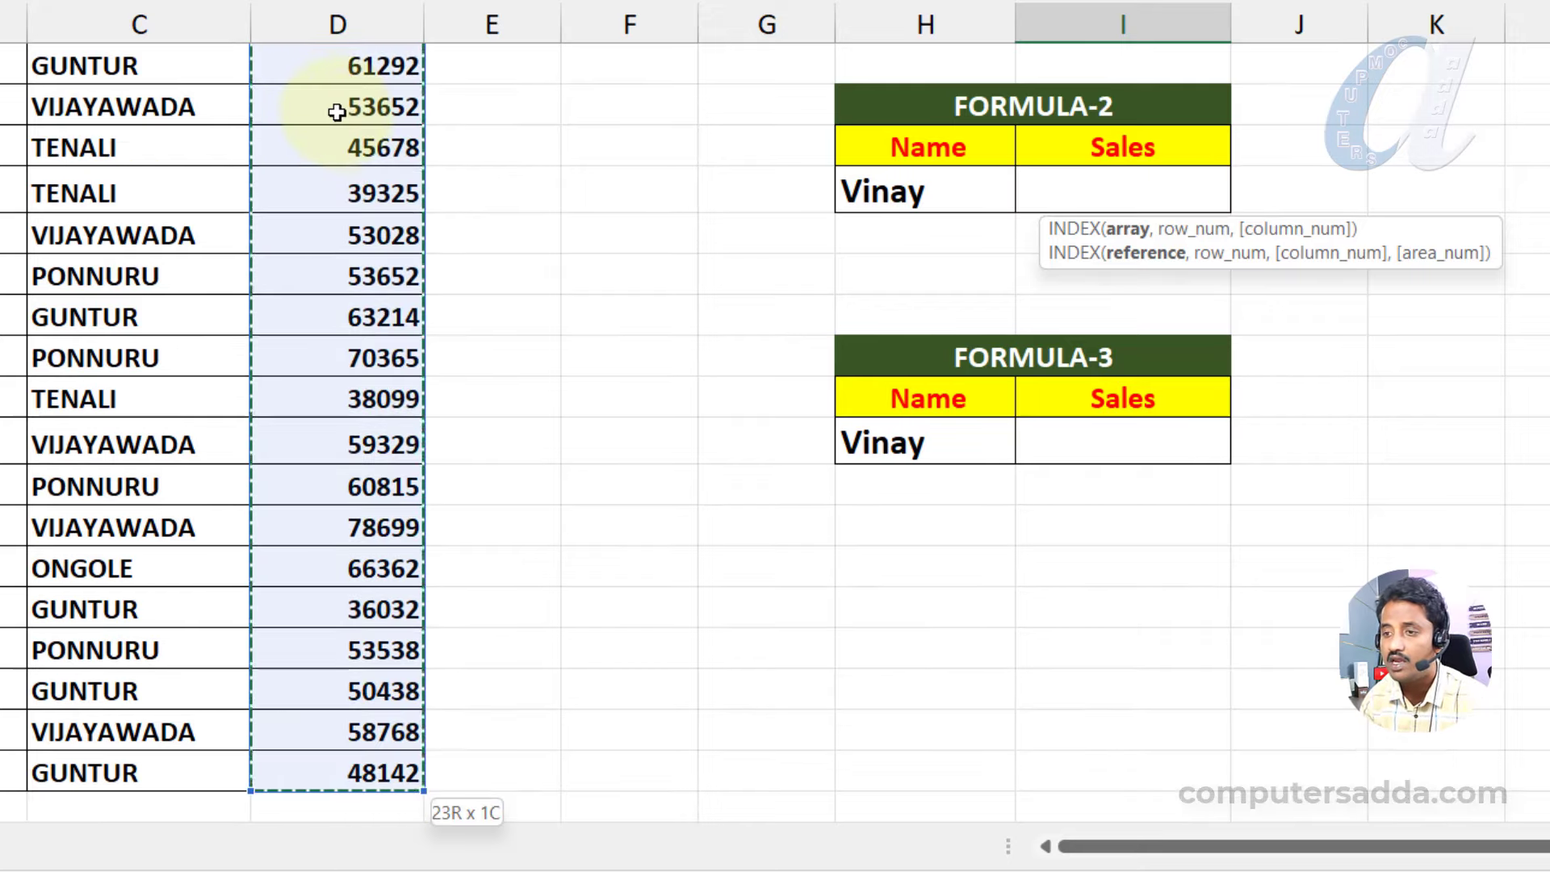
{"action": "scroll", "coordinate": [343, 166], "scroll_direction": "up", "scroll_amount": 2}
{"action": "type", "text": ","}
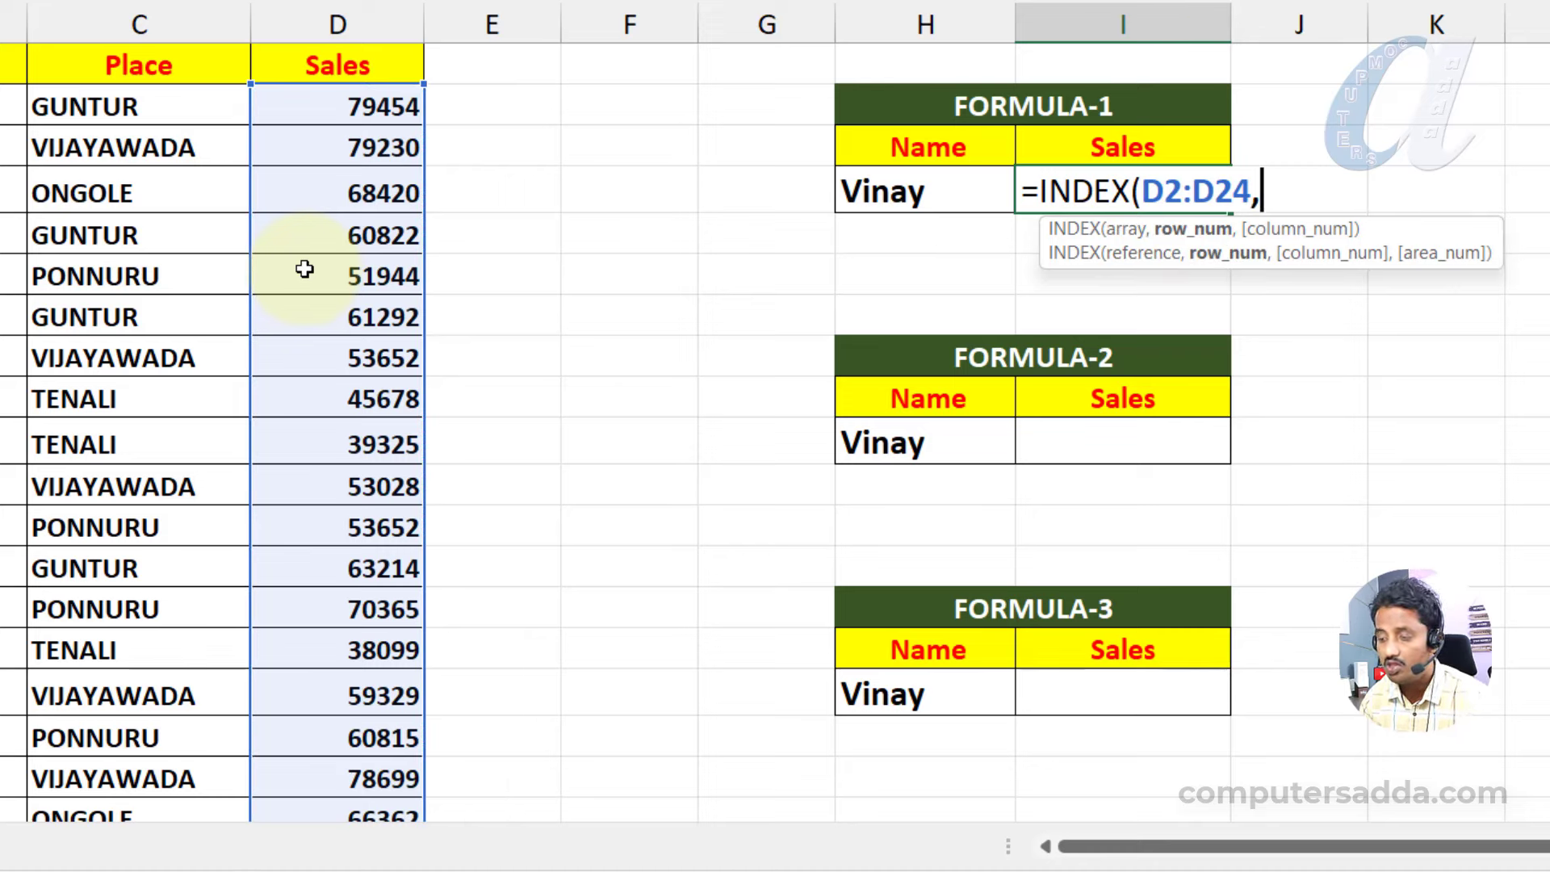
Nest a MATCH function as the row number, looking up H4 in the name range B2:B24
{"action": "type", "text": "mat"}
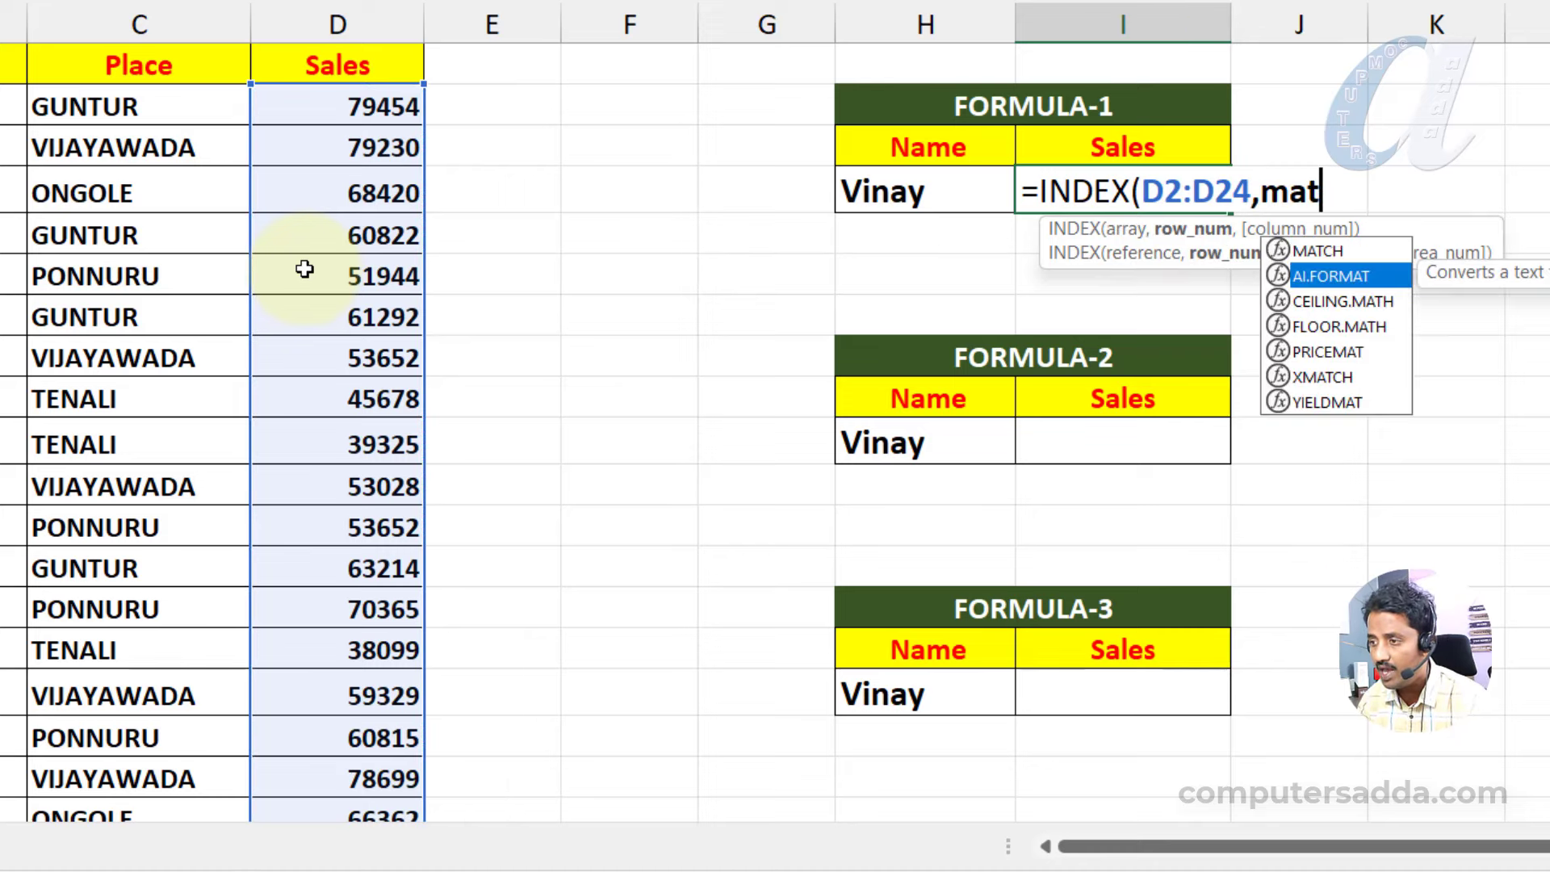
{"action": "key", "text": "Tab"}
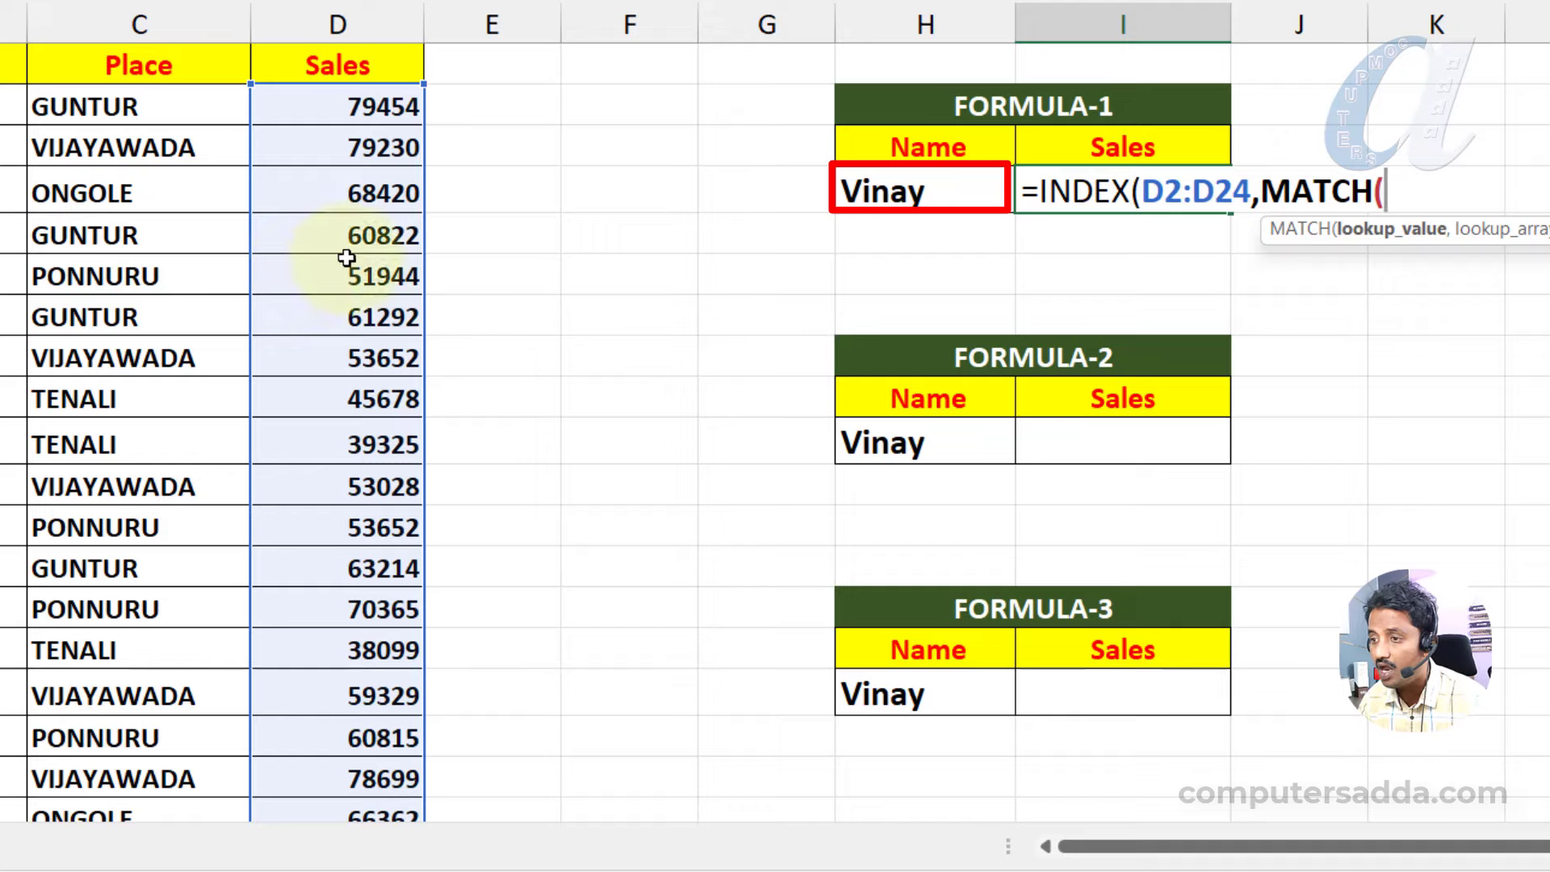
{"action": "left_click", "coordinate": [901, 194]}
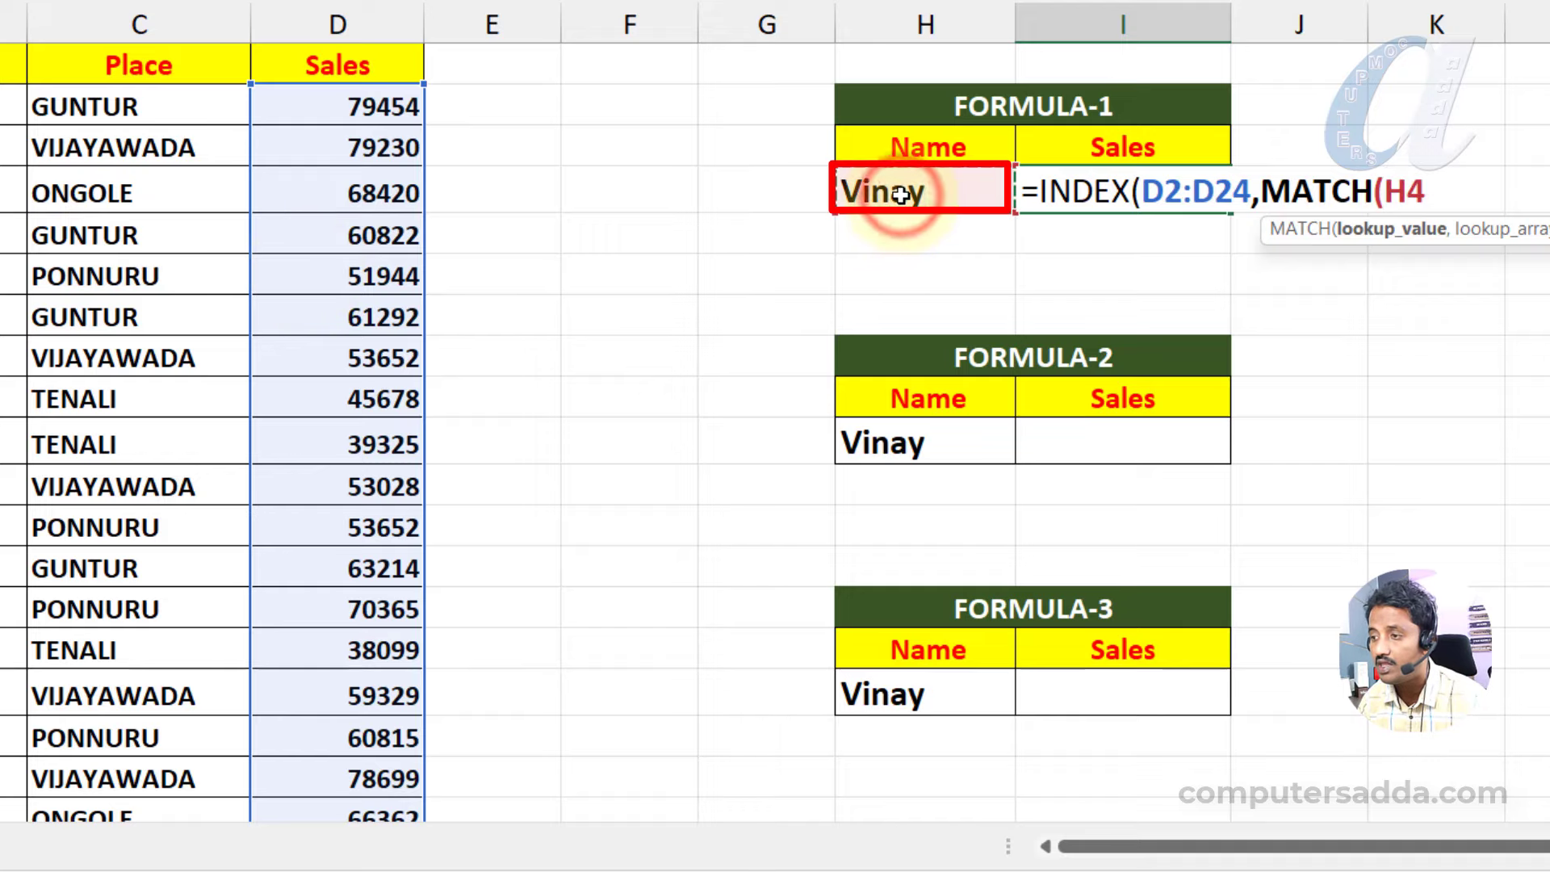
{"action": "type", "text": ","}
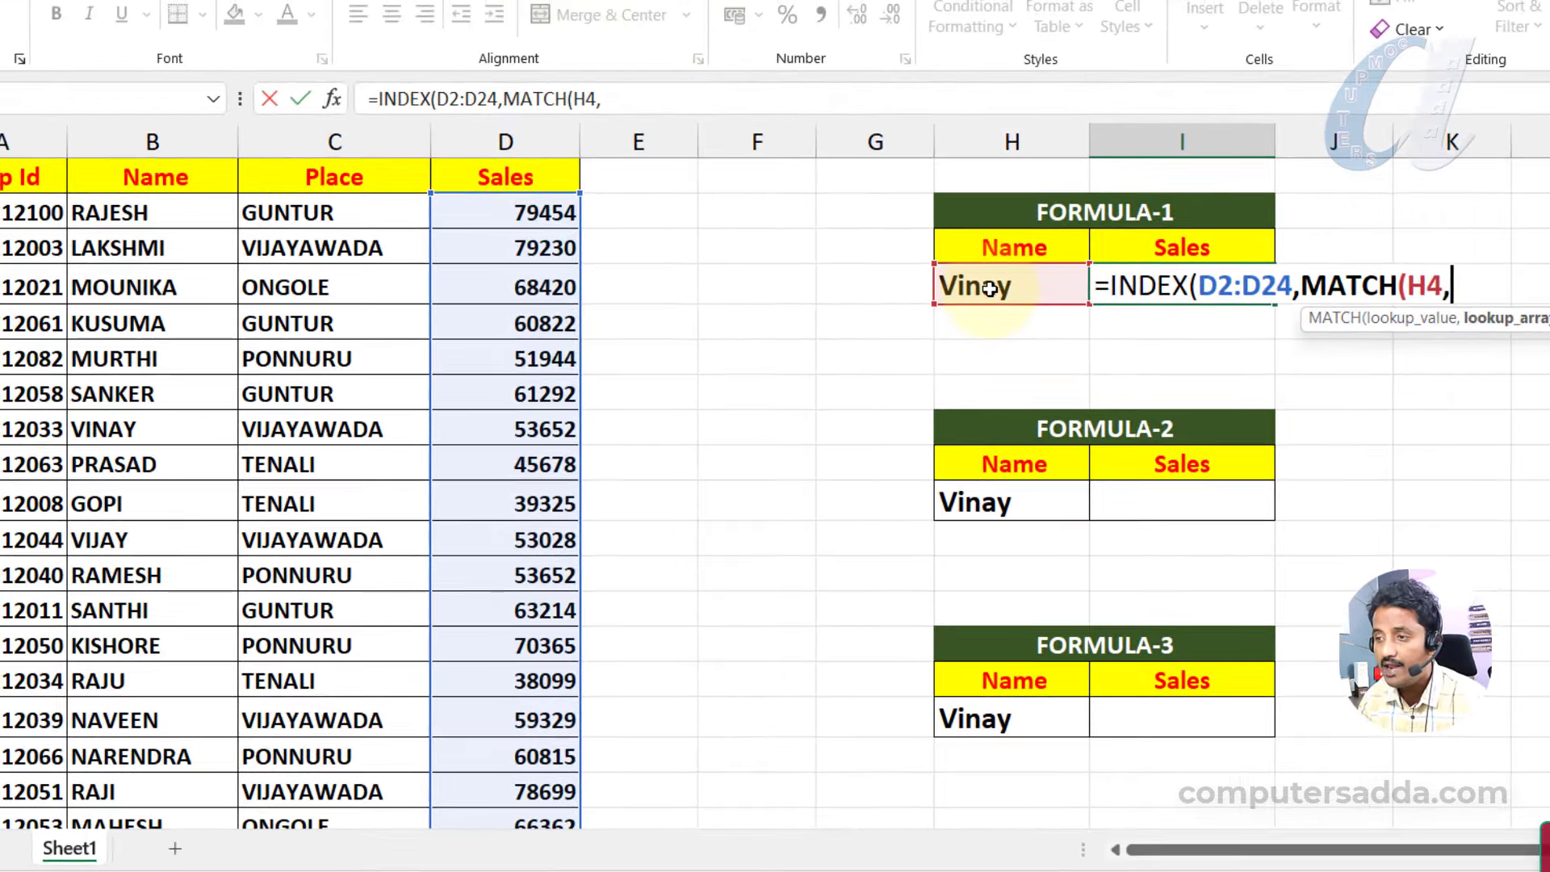
{"action": "left_click_drag", "start_coordinate": [149, 202], "coordinate": [150, 675]}
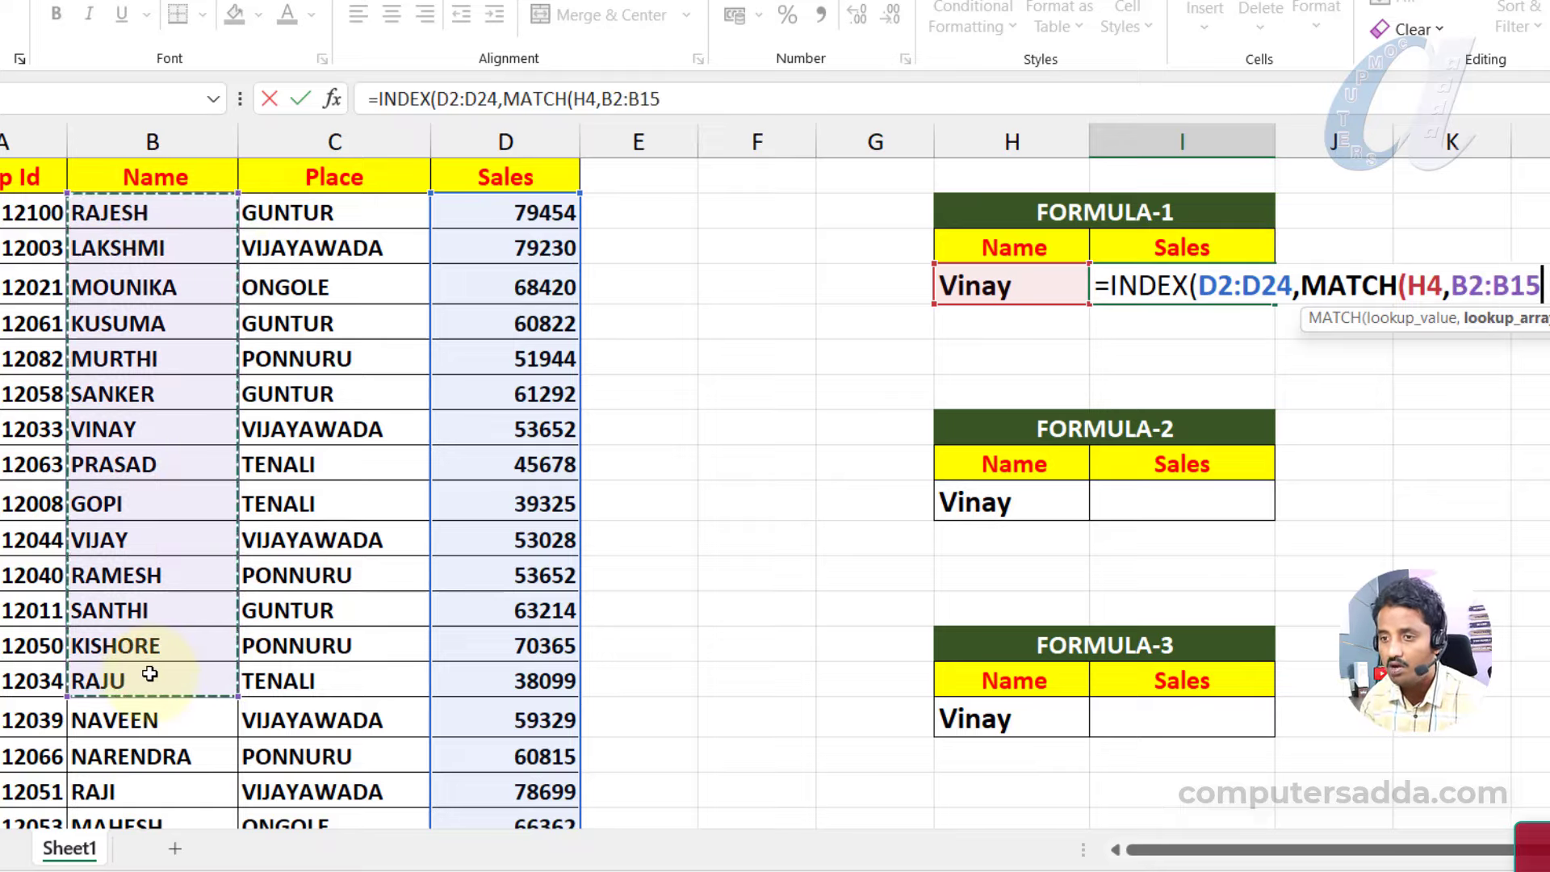
{"action": "key", "text": "ctrl+shift+Down"}
{"action": "type", "text": ","}
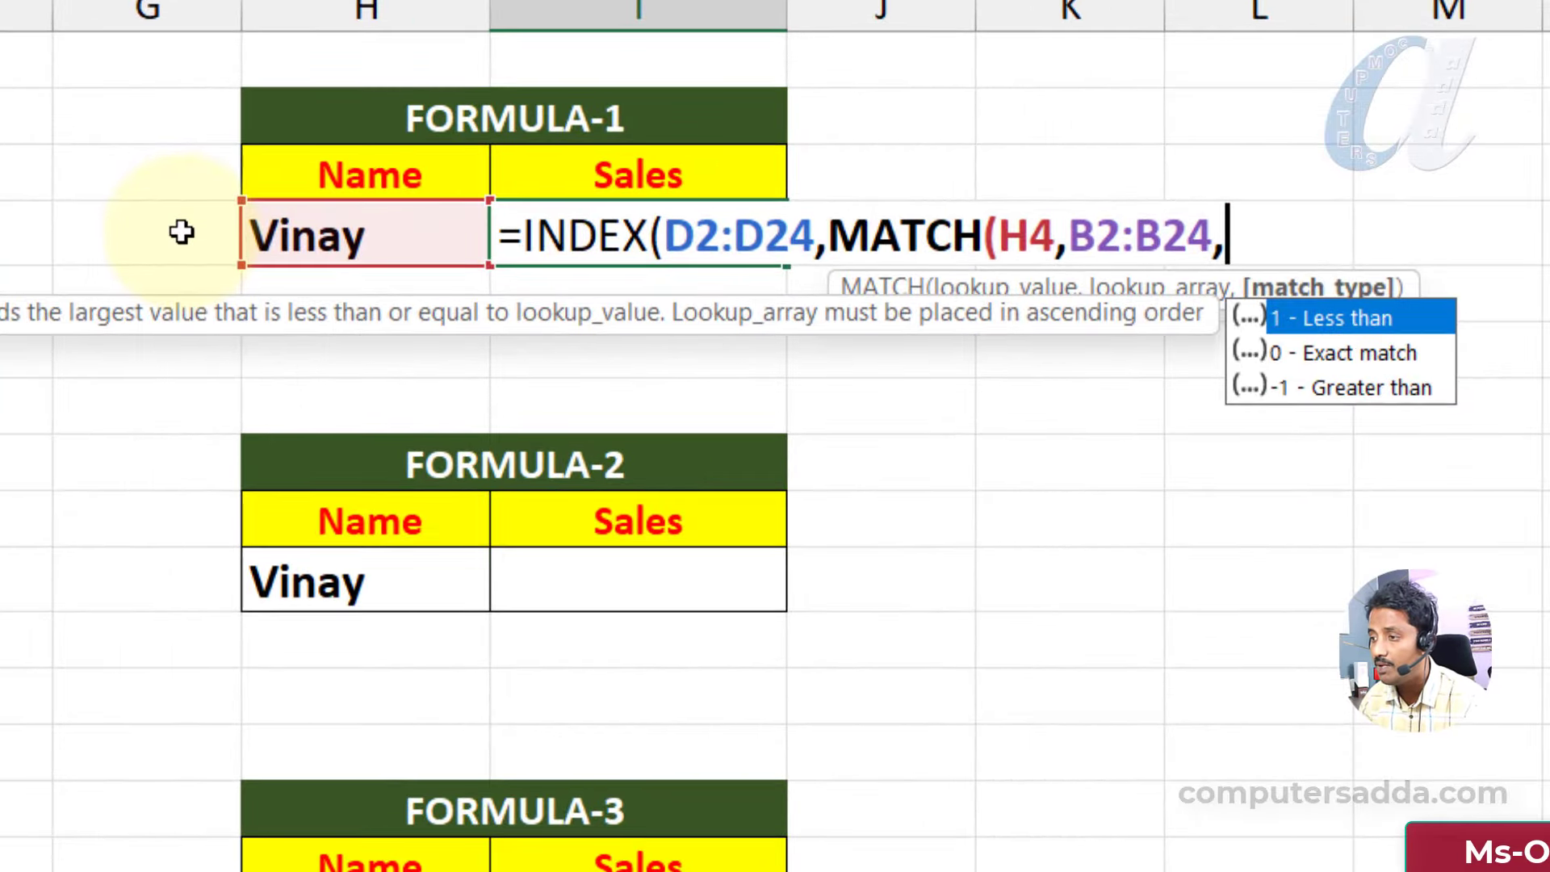
Set the MATCH type to 0 for an exact match, close both functions and enter the formula
{"action": "key", "text": "Down"}
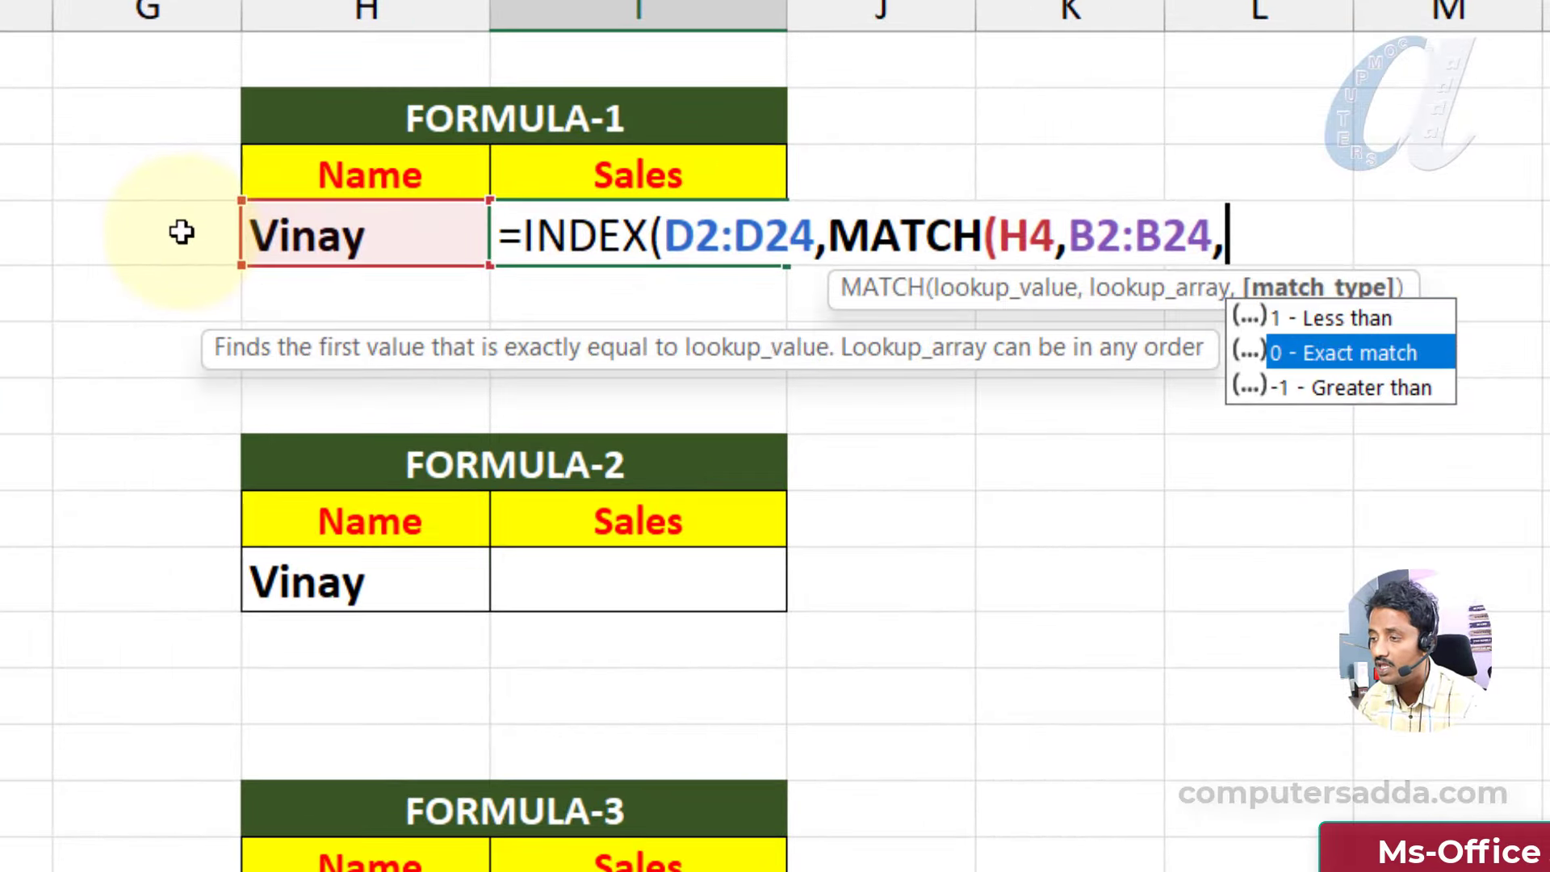
{"action": "type", "text": "0"}
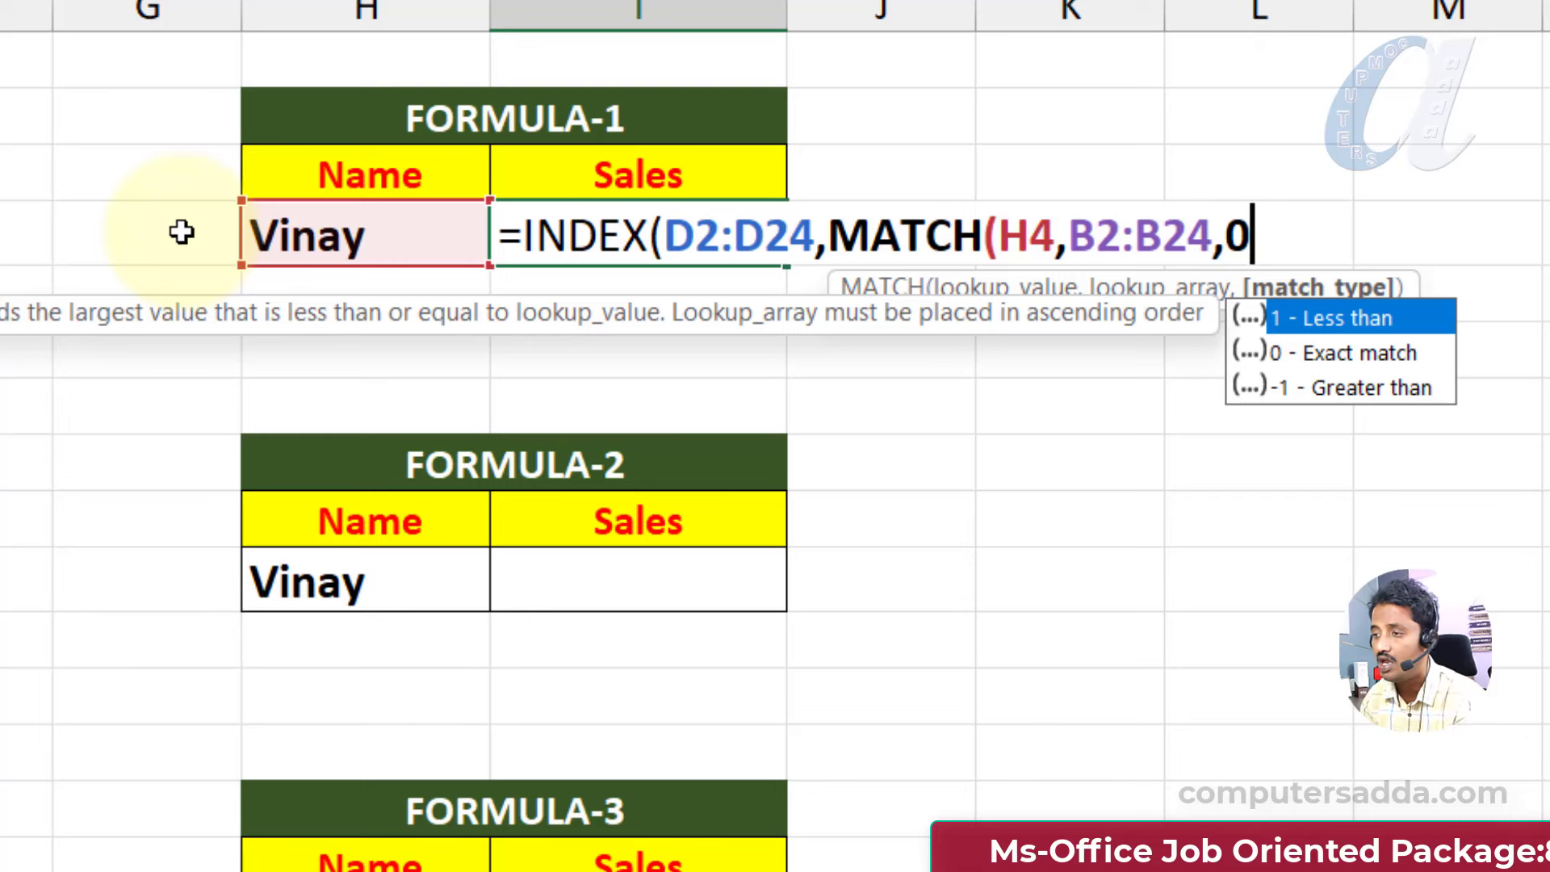
{"action": "type", "text": ")"}
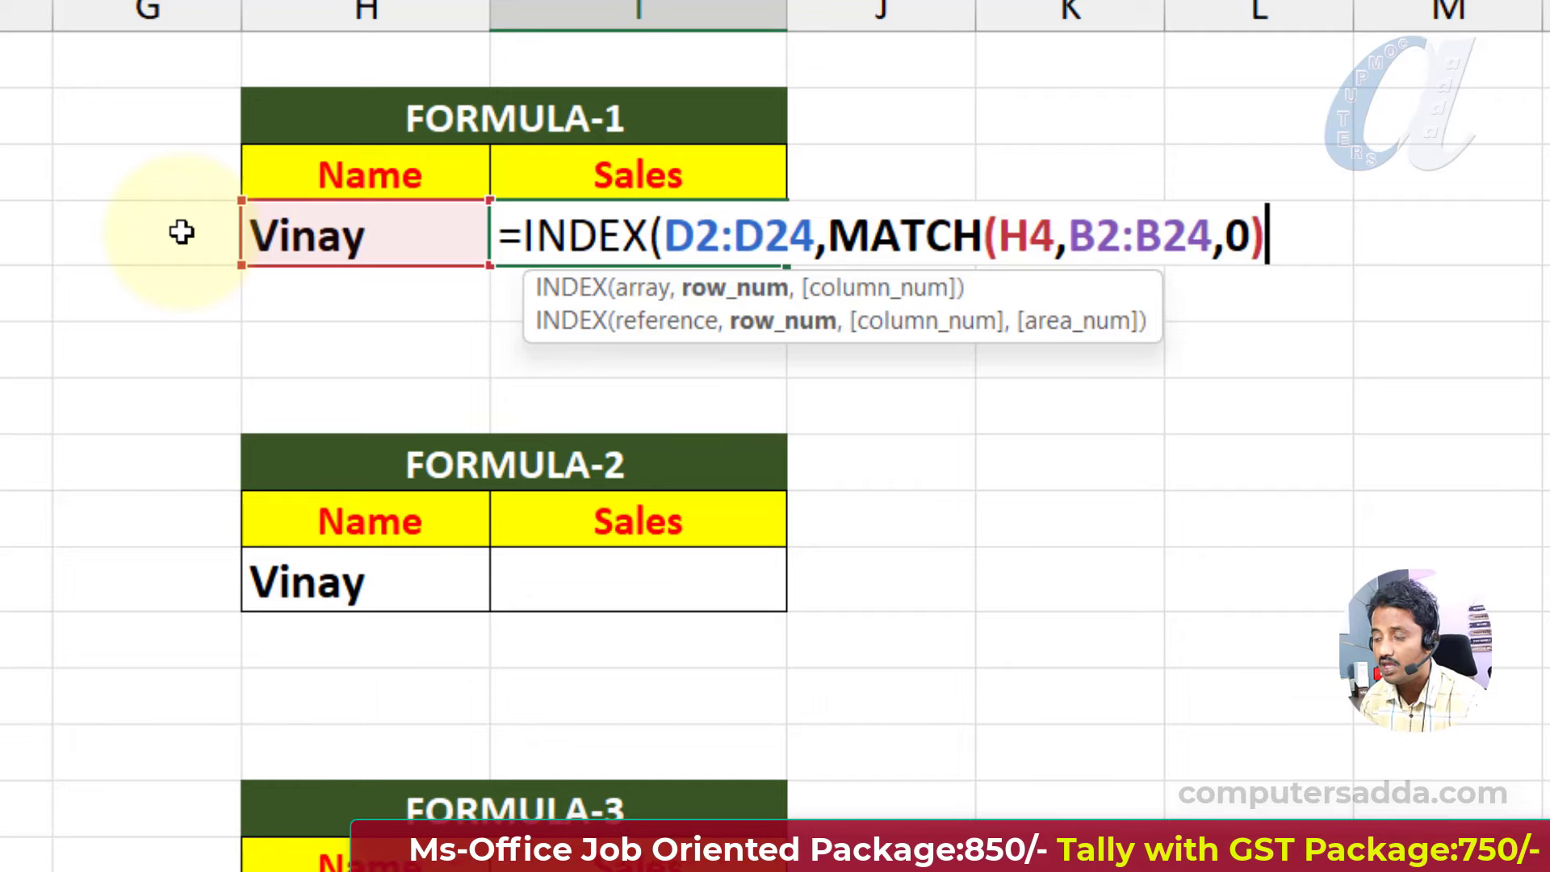
{"action": "type", "text": ")"}
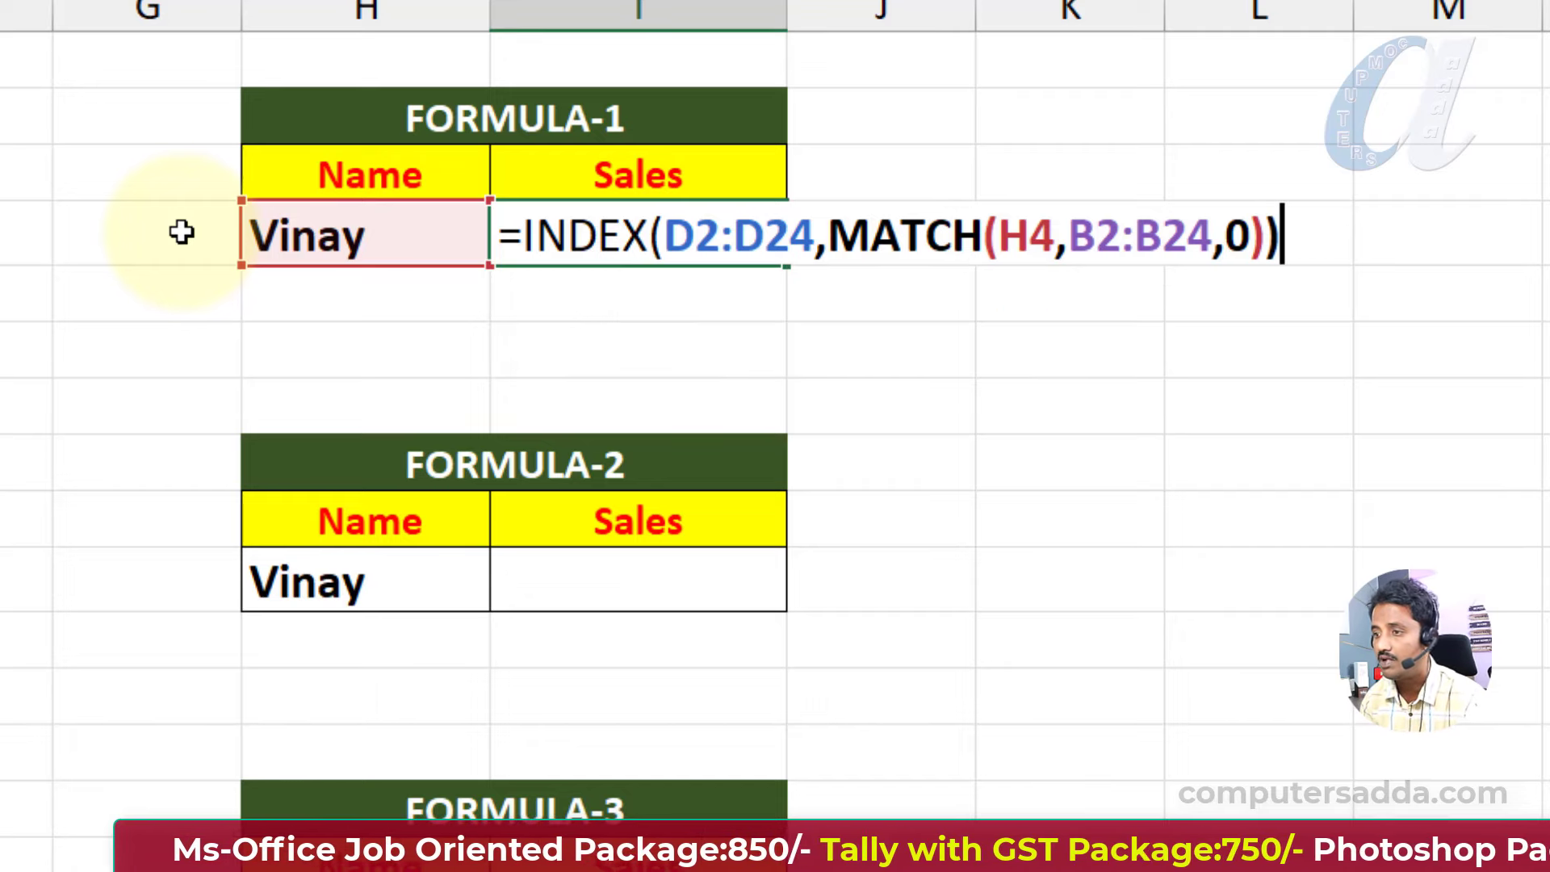
{"action": "key", "text": "Return"}
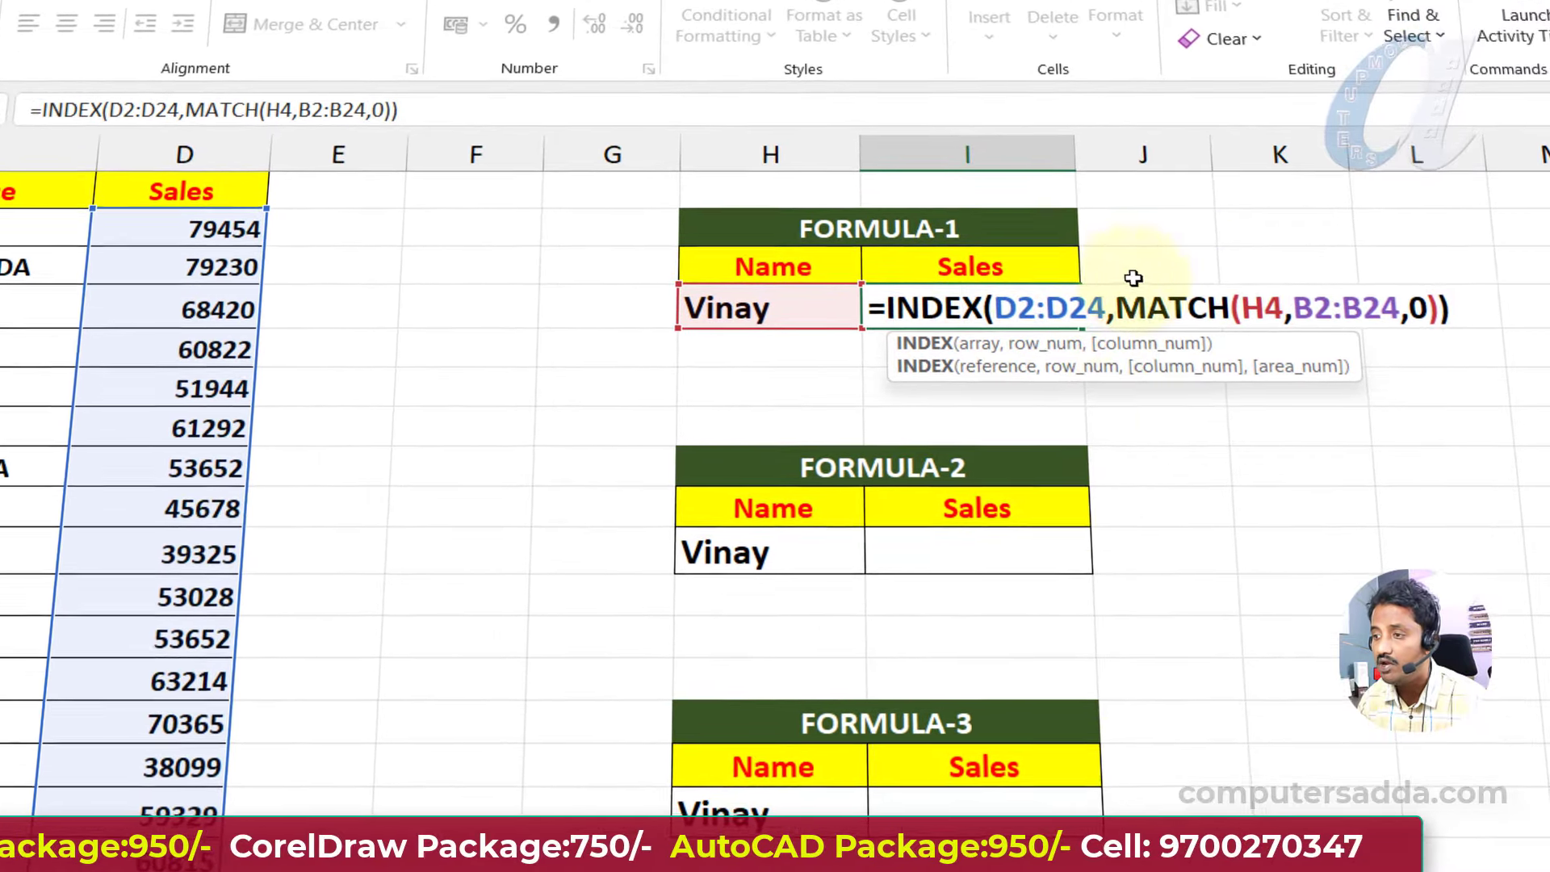
{"action": "key", "text": "Return"}
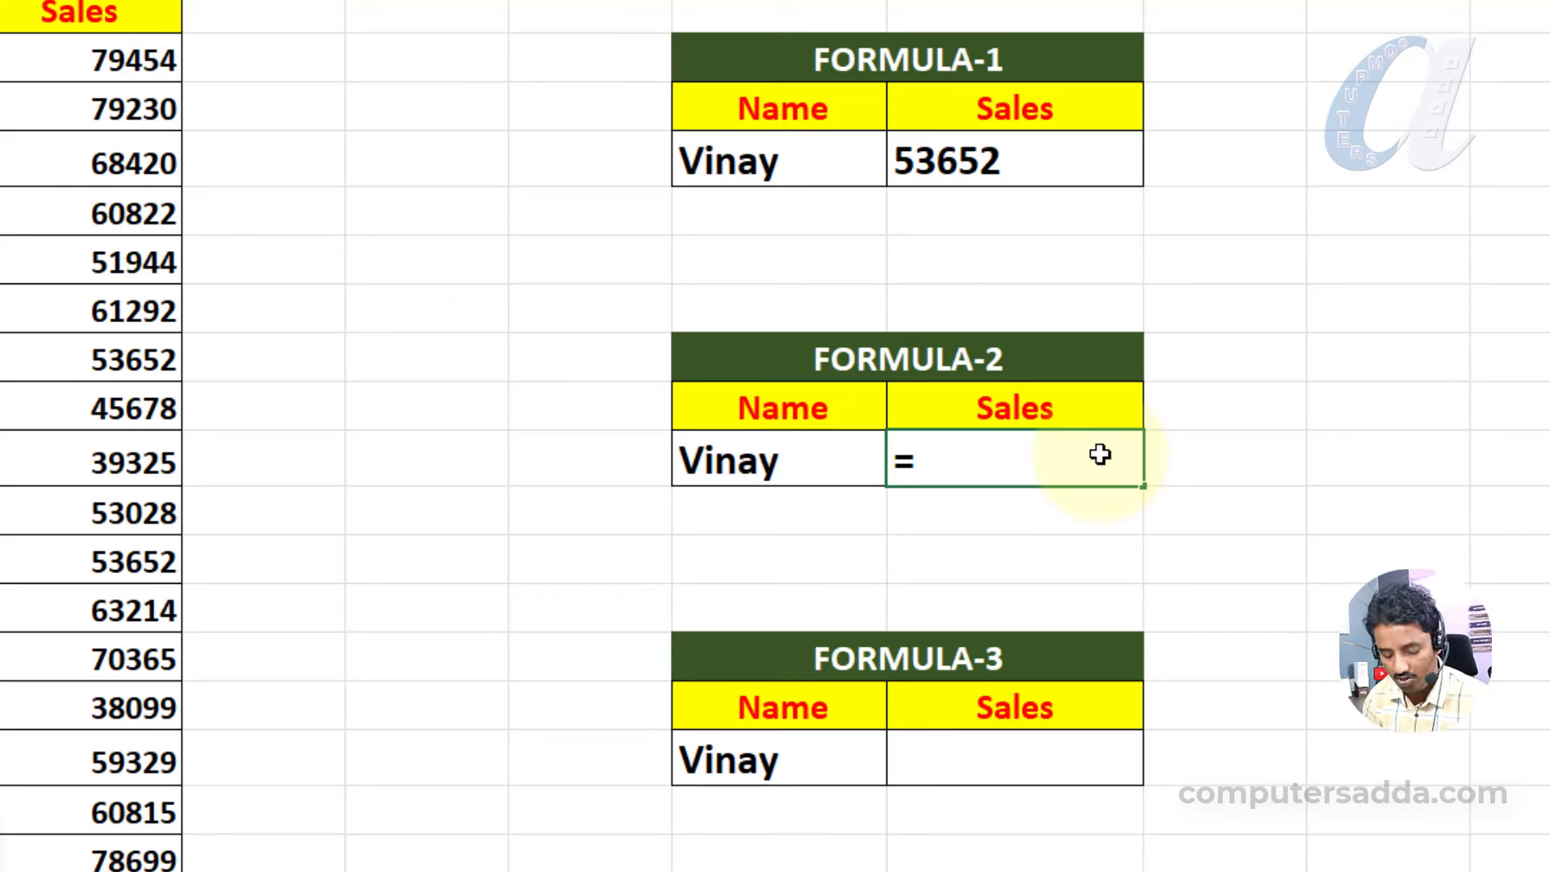
Build a VLOOKUP in the FORMULA-2 Sales cell I10 with H10 as lookup value and columns B:D as table array
{"action": "type", "text": "vlo"}
{"action": "key", "text": "Tab"}
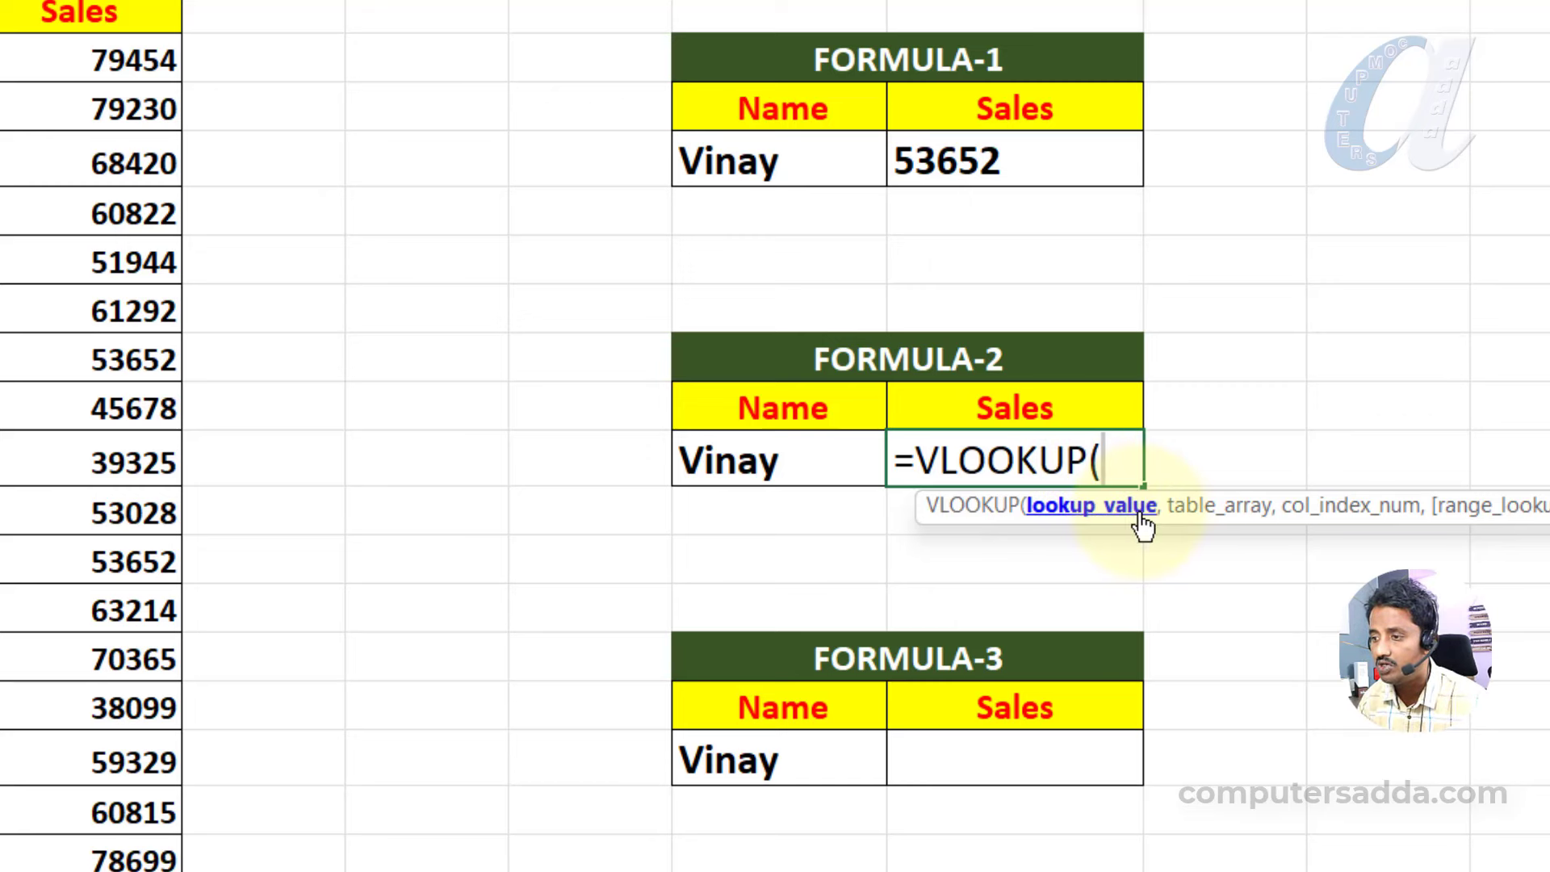
{"action": "left_click", "coordinate": [725, 462]}
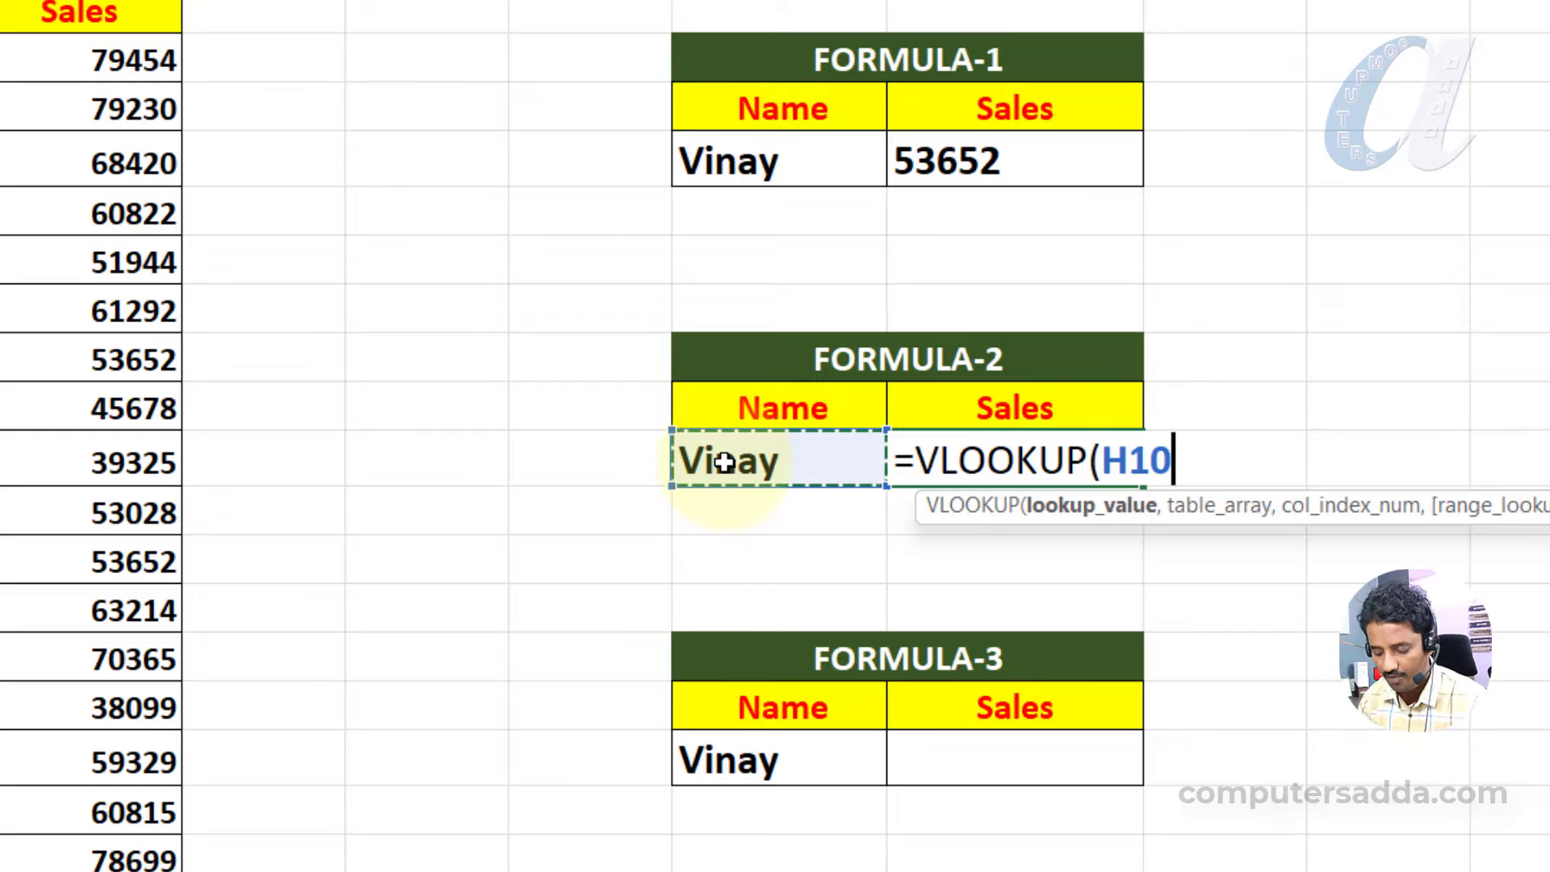
{"action": "type", "text": ","}
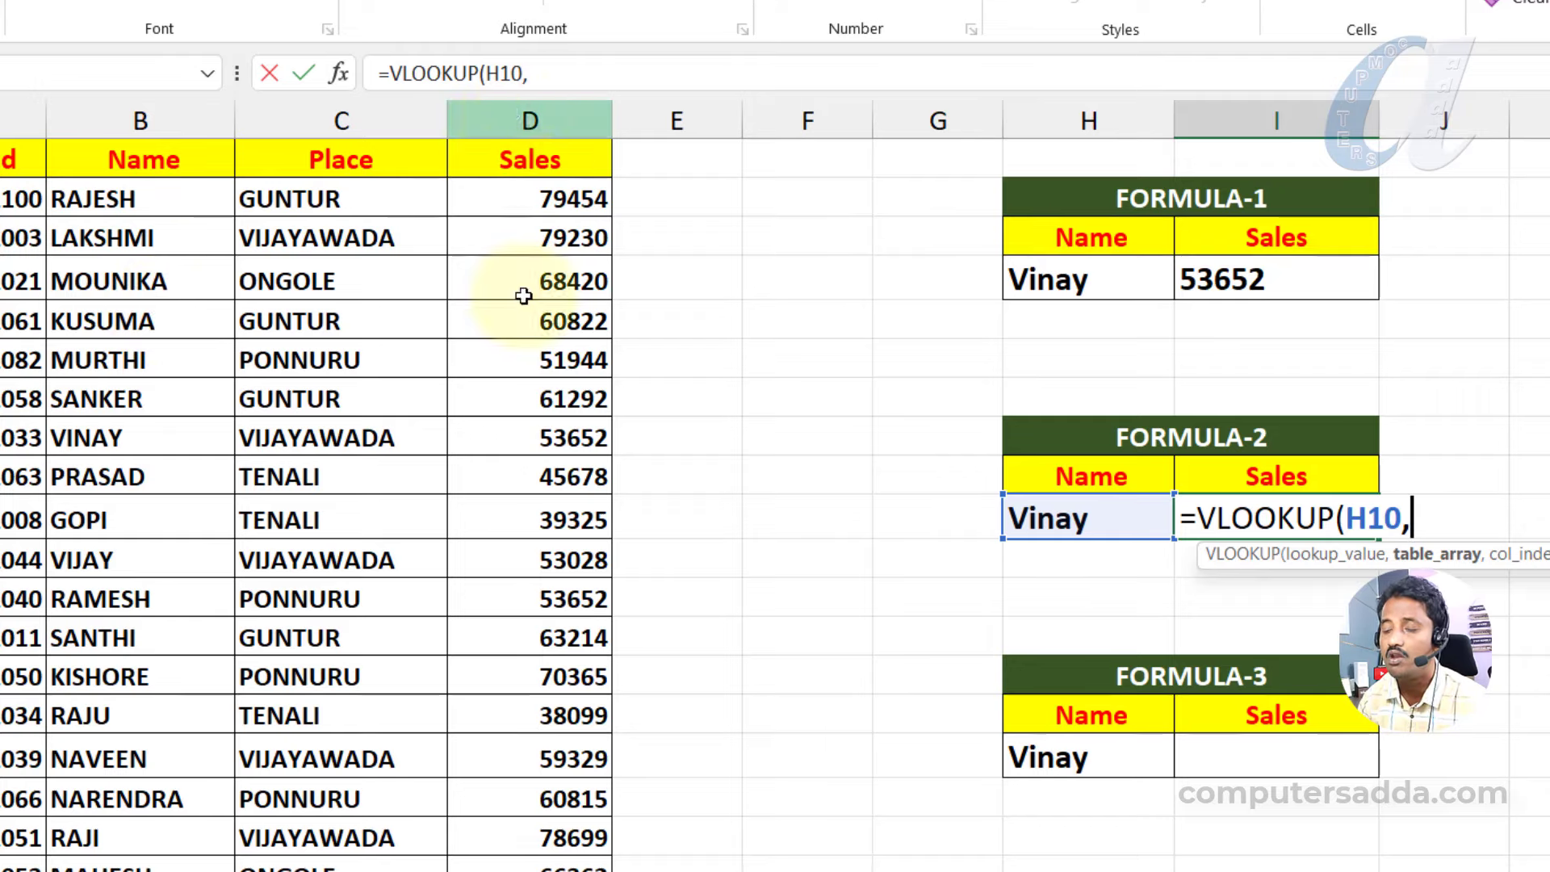
{"action": "left_click_drag", "start_coordinate": [161, 120], "coordinate": [593, 132]}
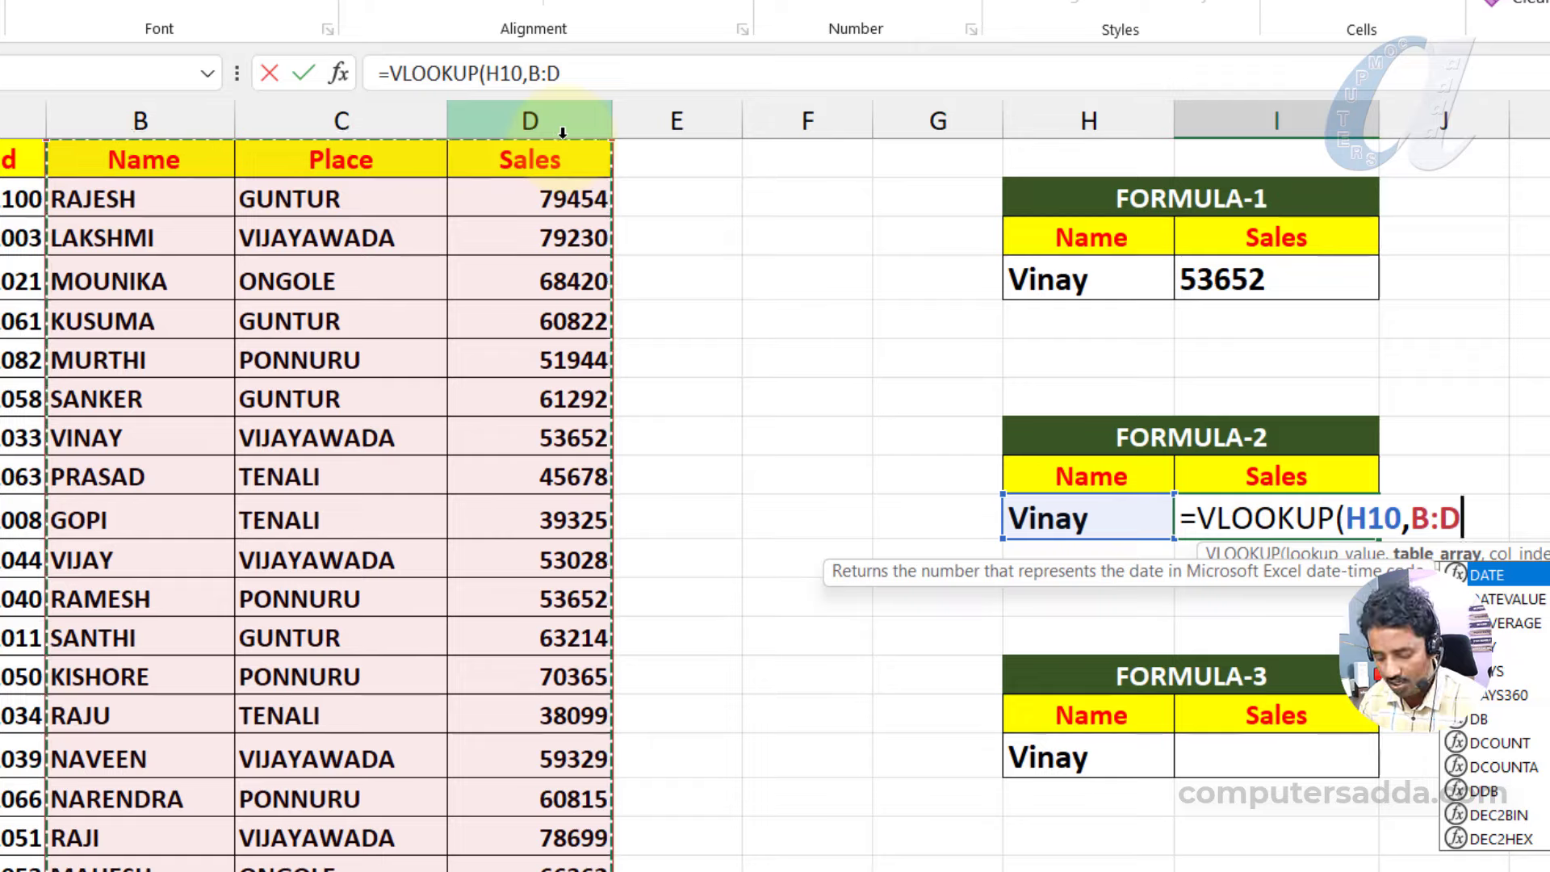
{"action": "type", "text": ","}
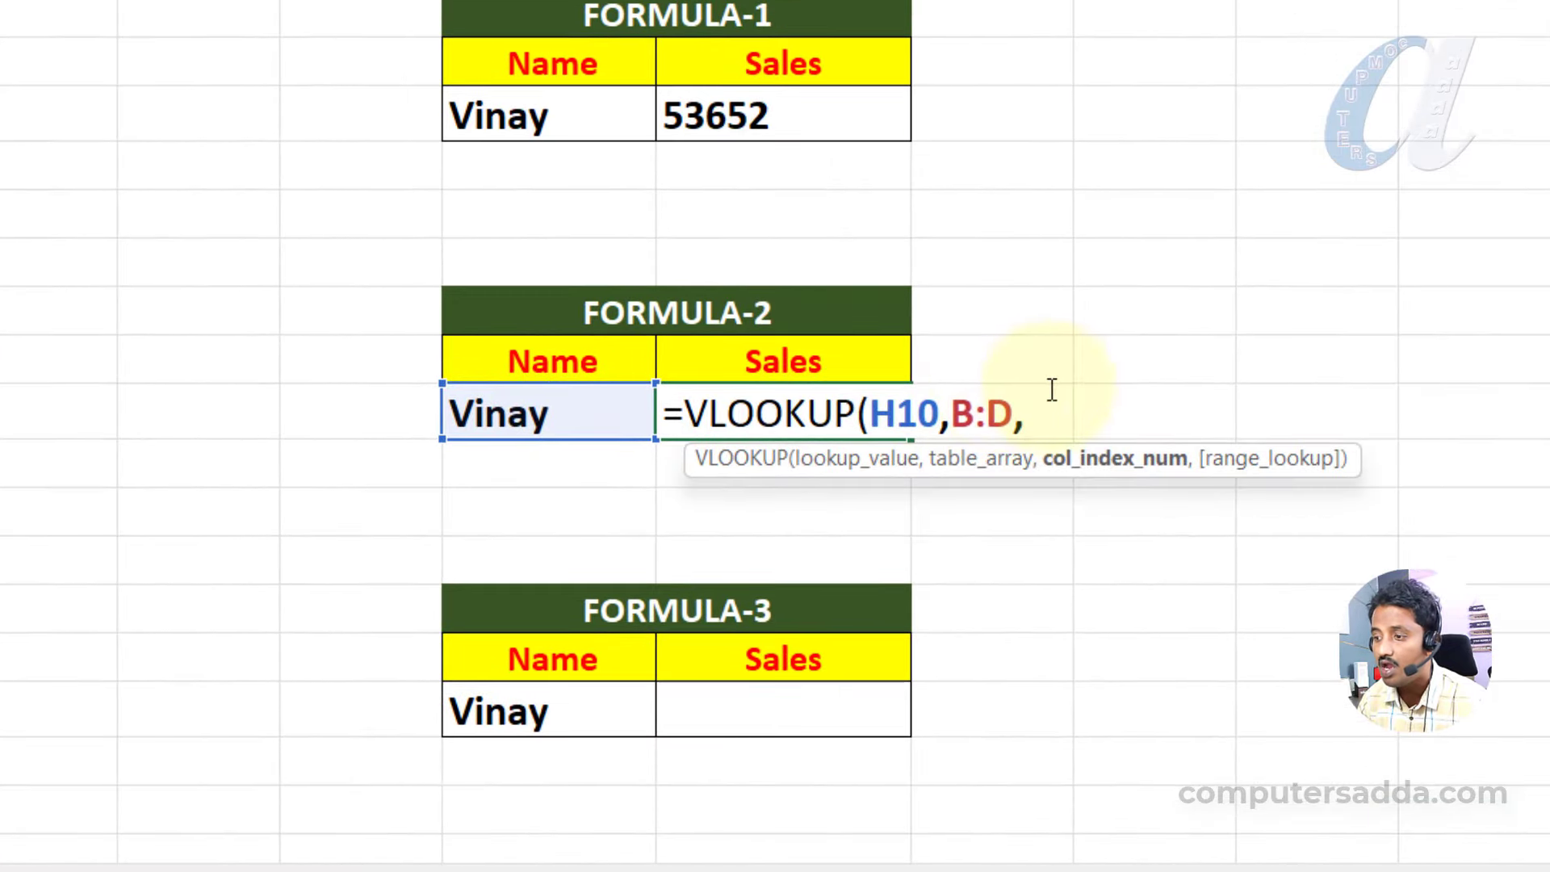
Complete the VLOOKUP with column index 3 and range lookup 0 for an exact match, and enter it
{"action": "type", "text": "3"}
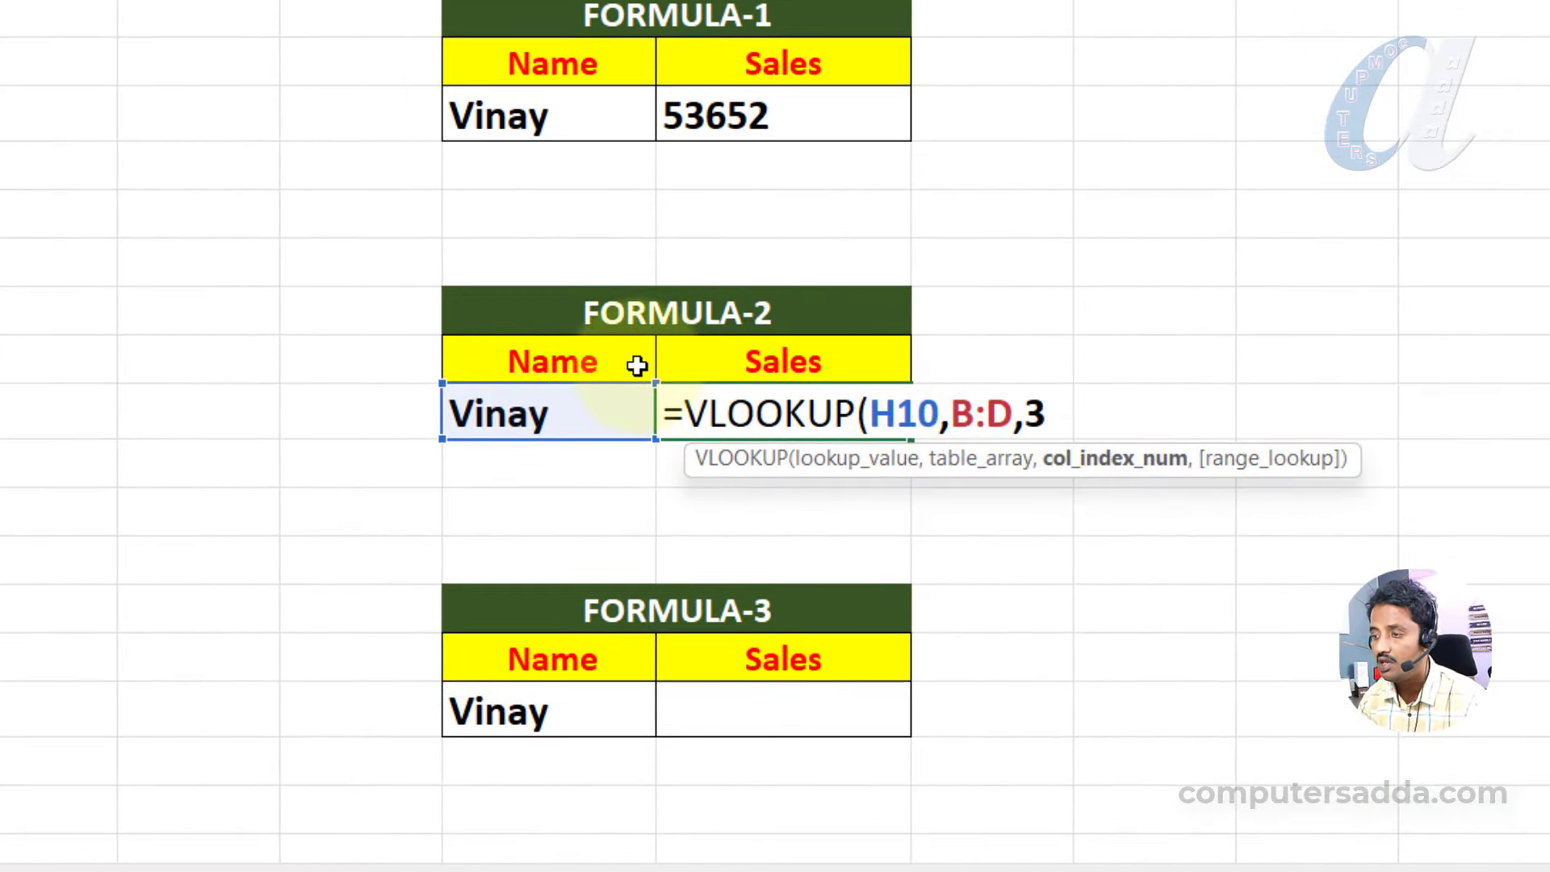
{"action": "type", "text": ","}
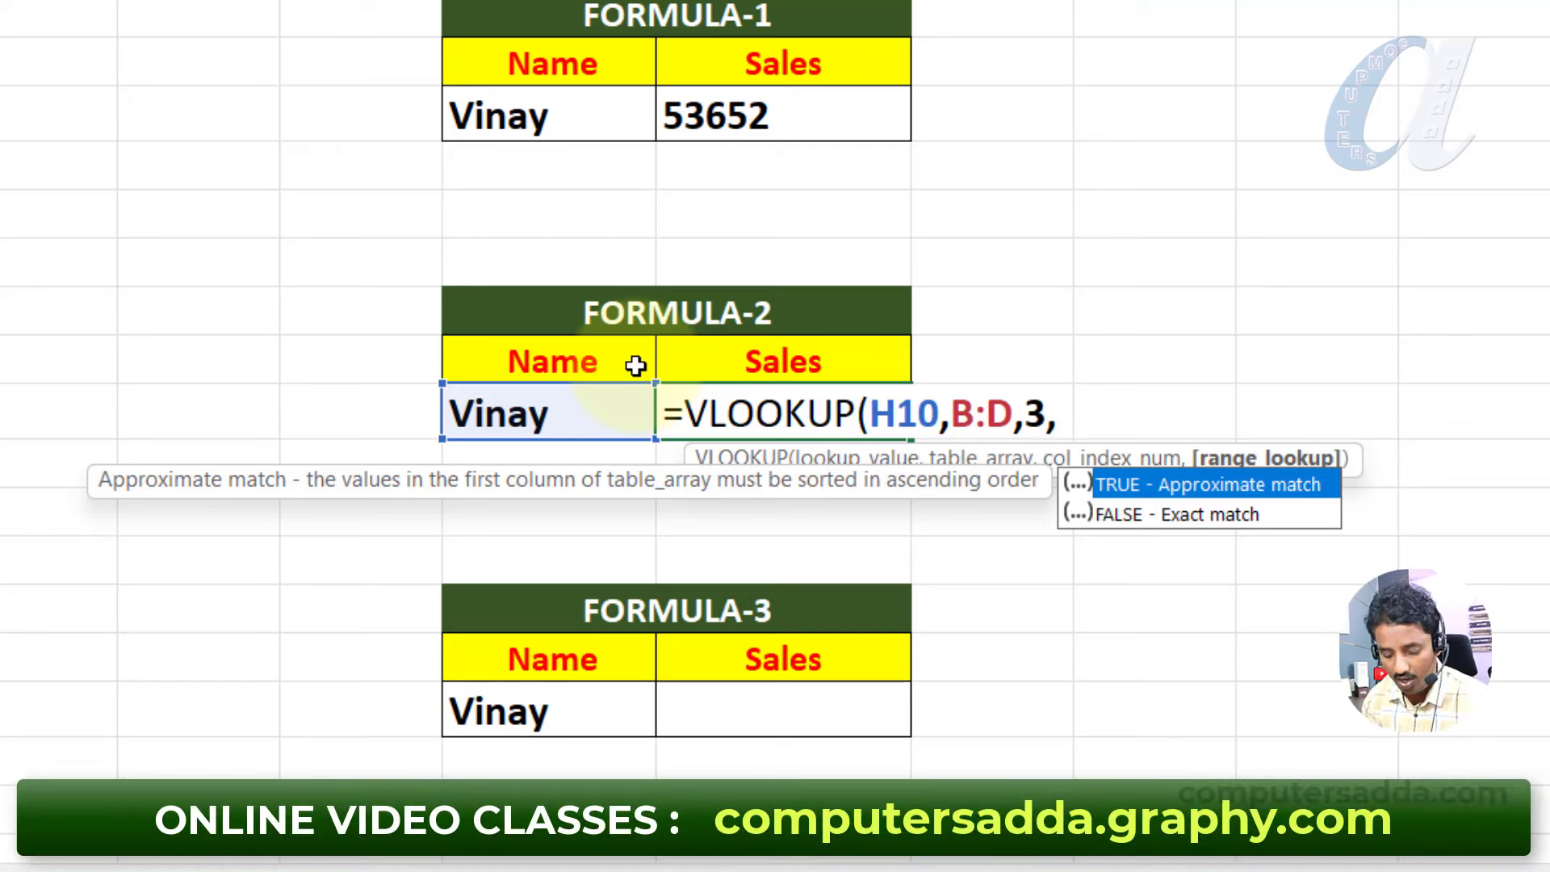
{"action": "type", "text": "fa"}
{"action": "key", "text": "BackSpace"}
{"action": "key", "text": "BackSpace"}
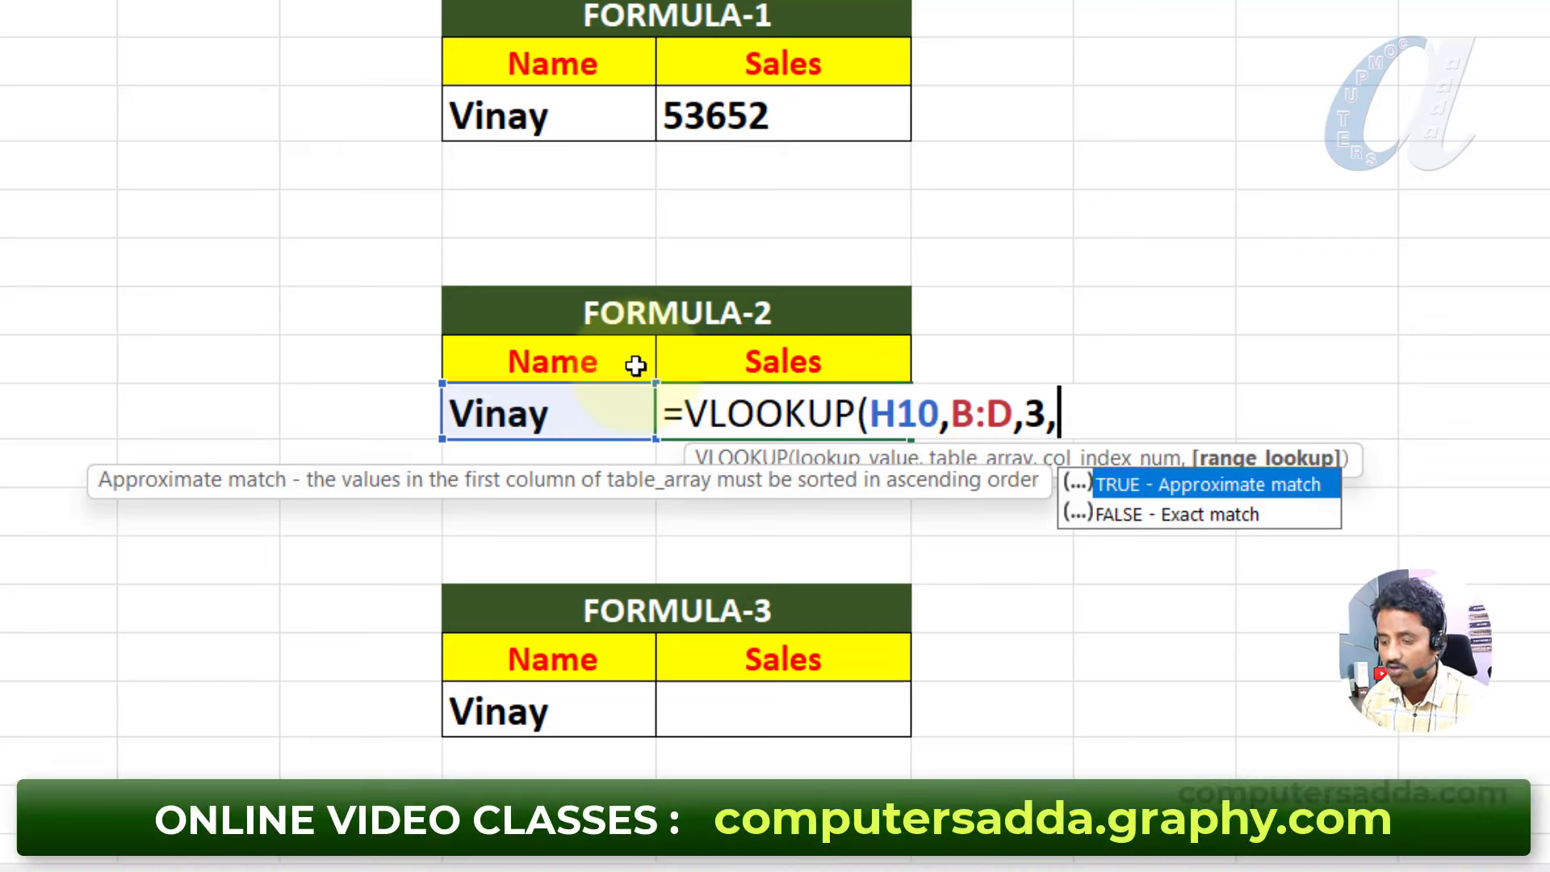
{"action": "type", "text": "0"}
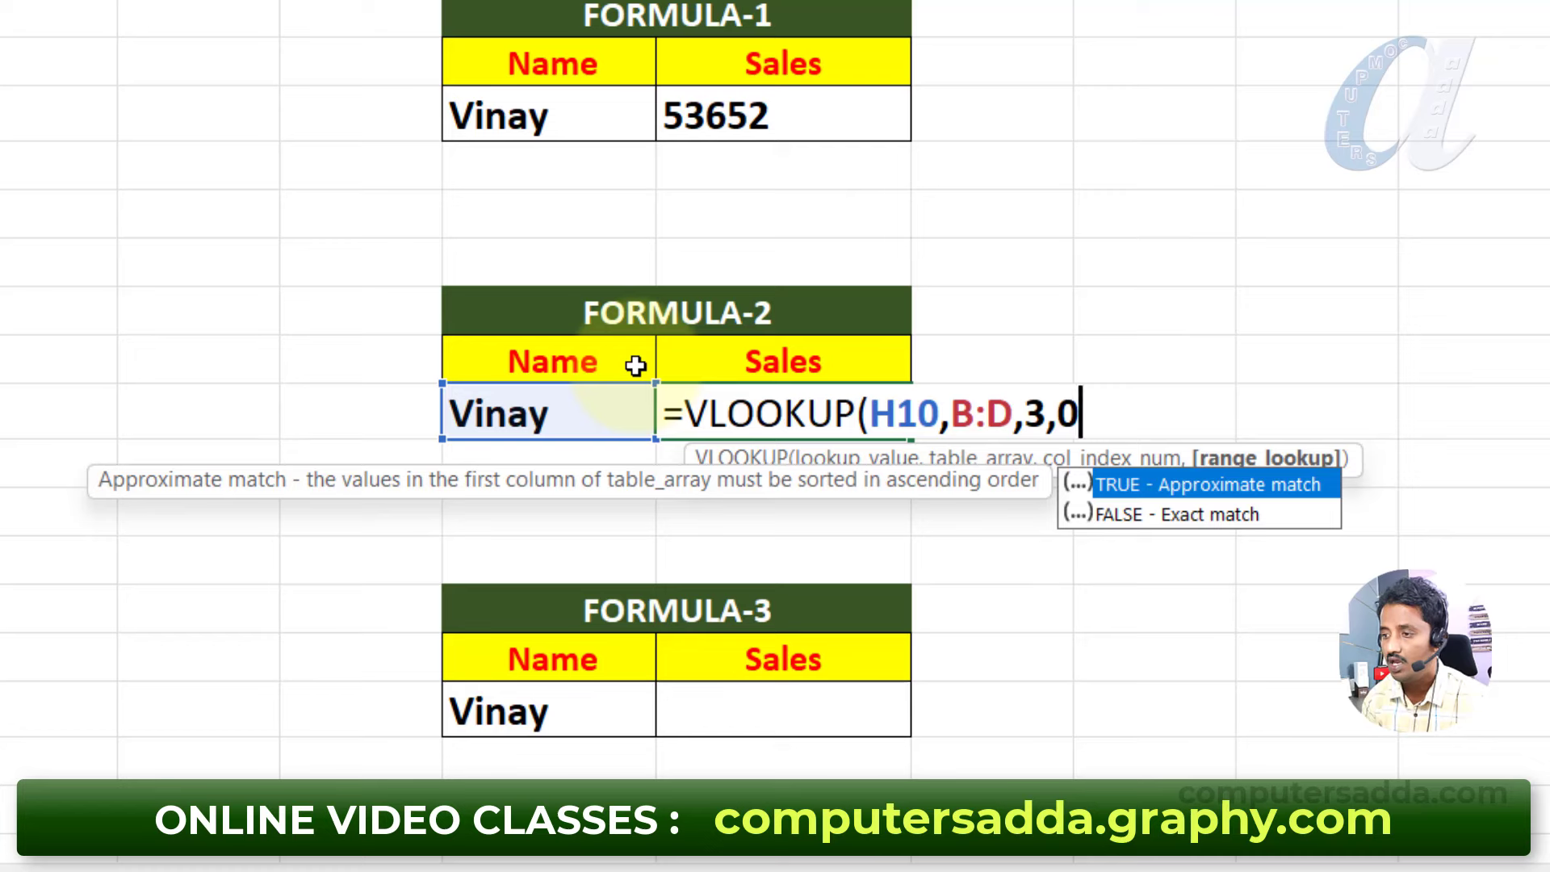
{"action": "key", "text": "Return"}
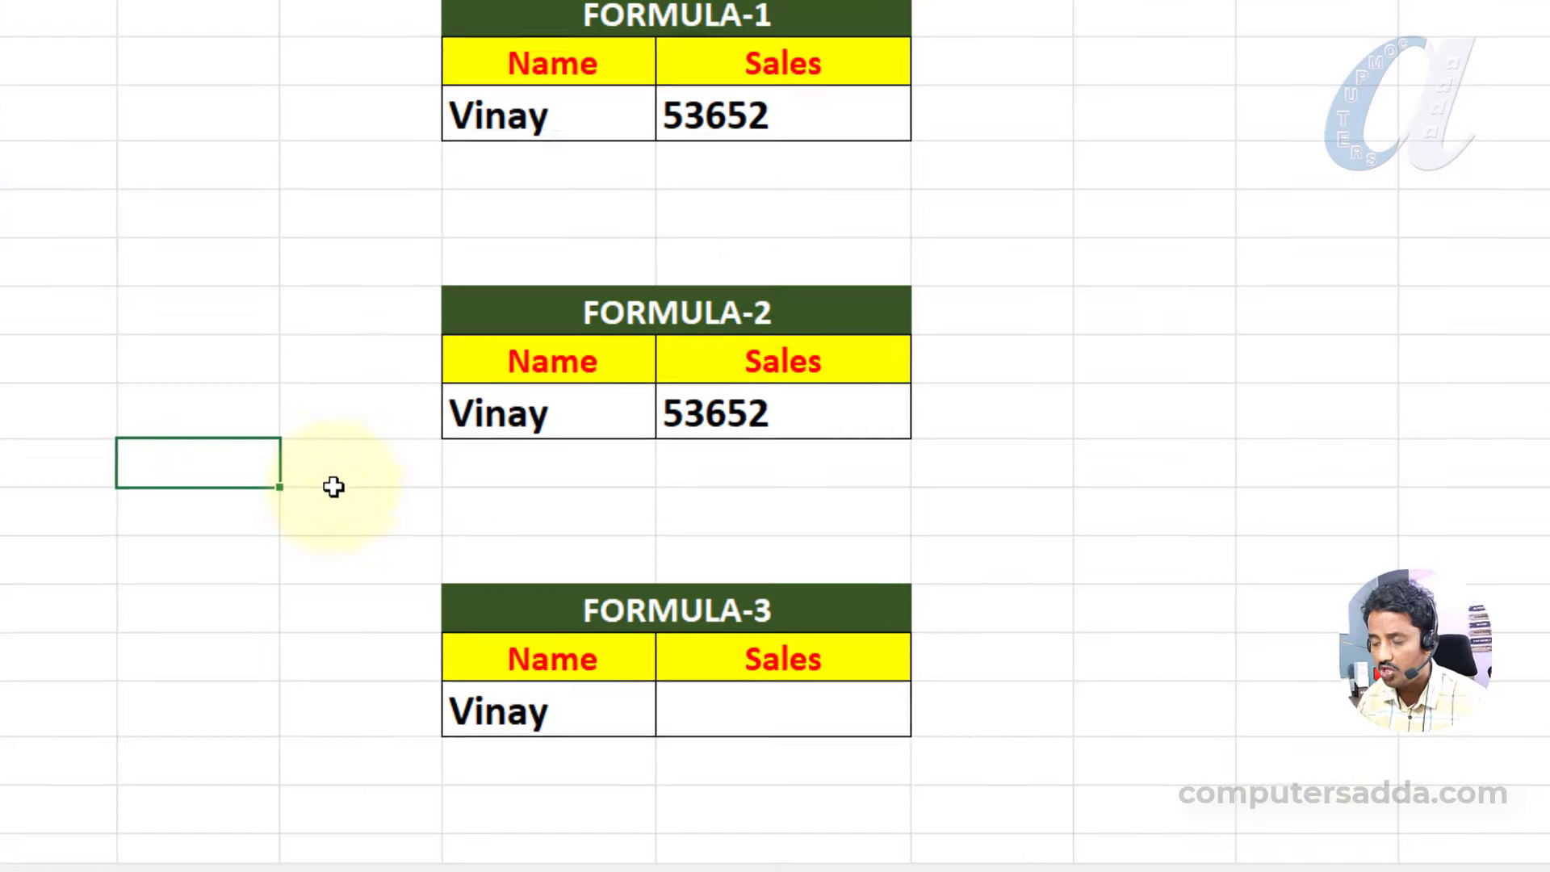
Start an XLOOKUP formula in the FORMULA-3 Sales cell I16 with H16 as the lookup value
{"action": "left_click", "coordinate": [754, 704]}
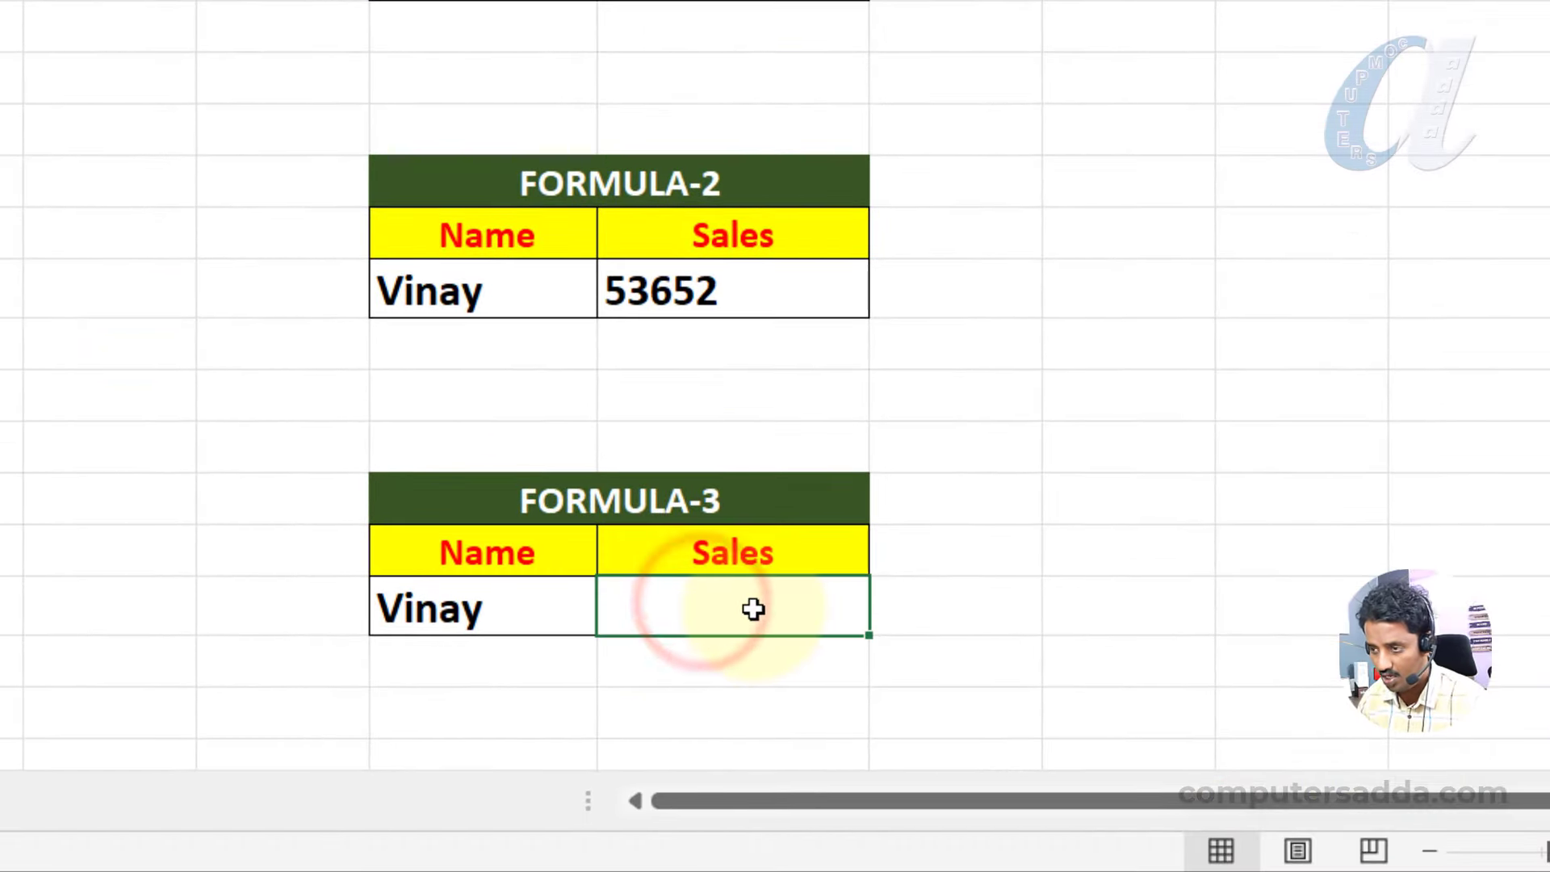
{"action": "type", "text": "=xl"}
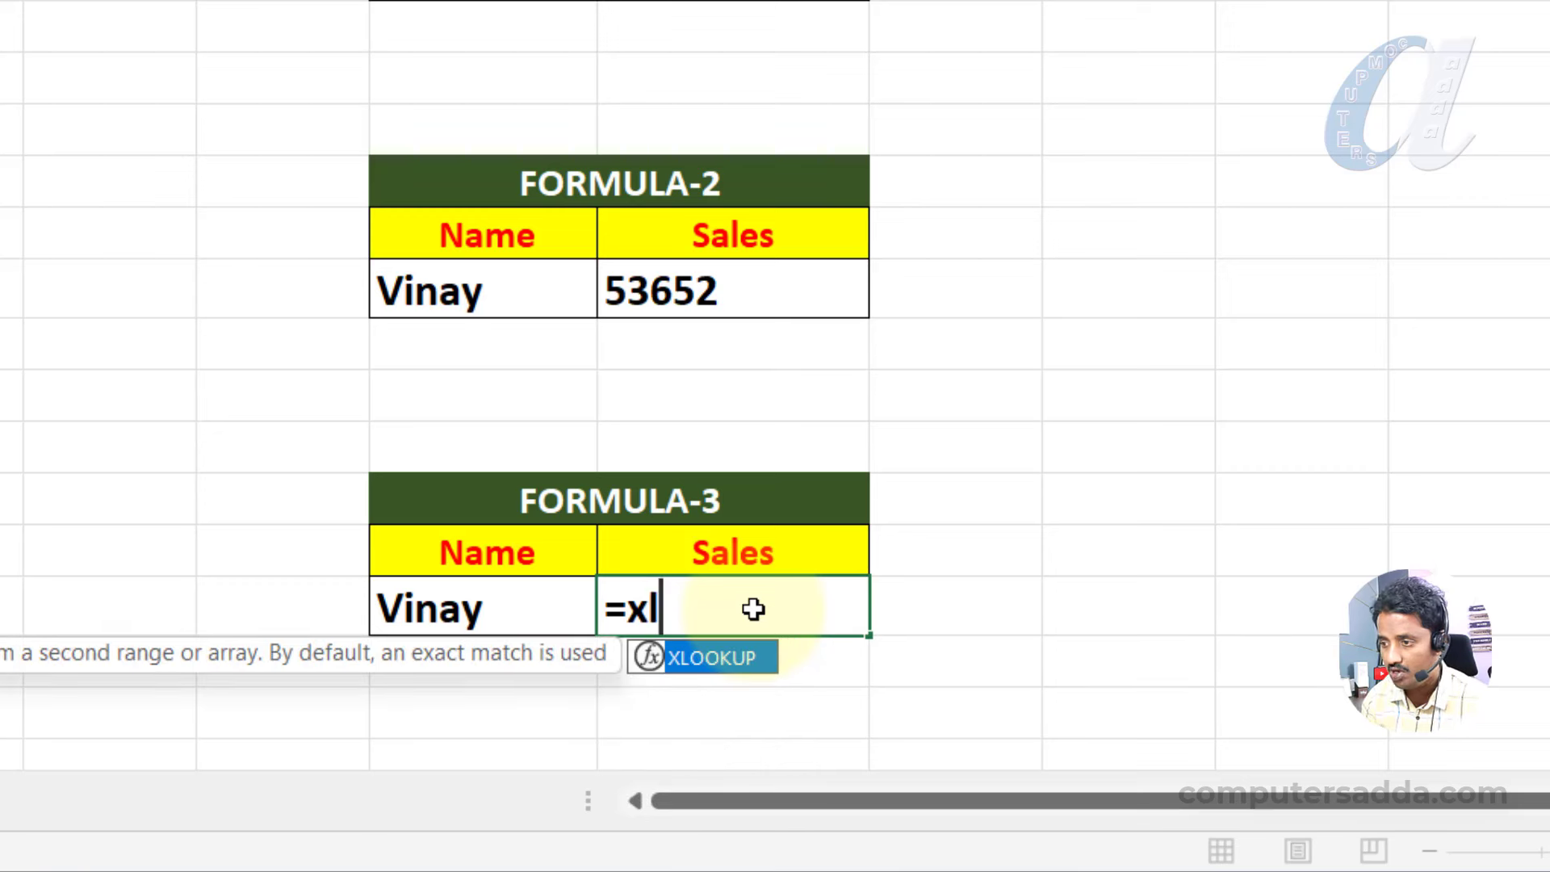
{"action": "key", "text": "Tab"}
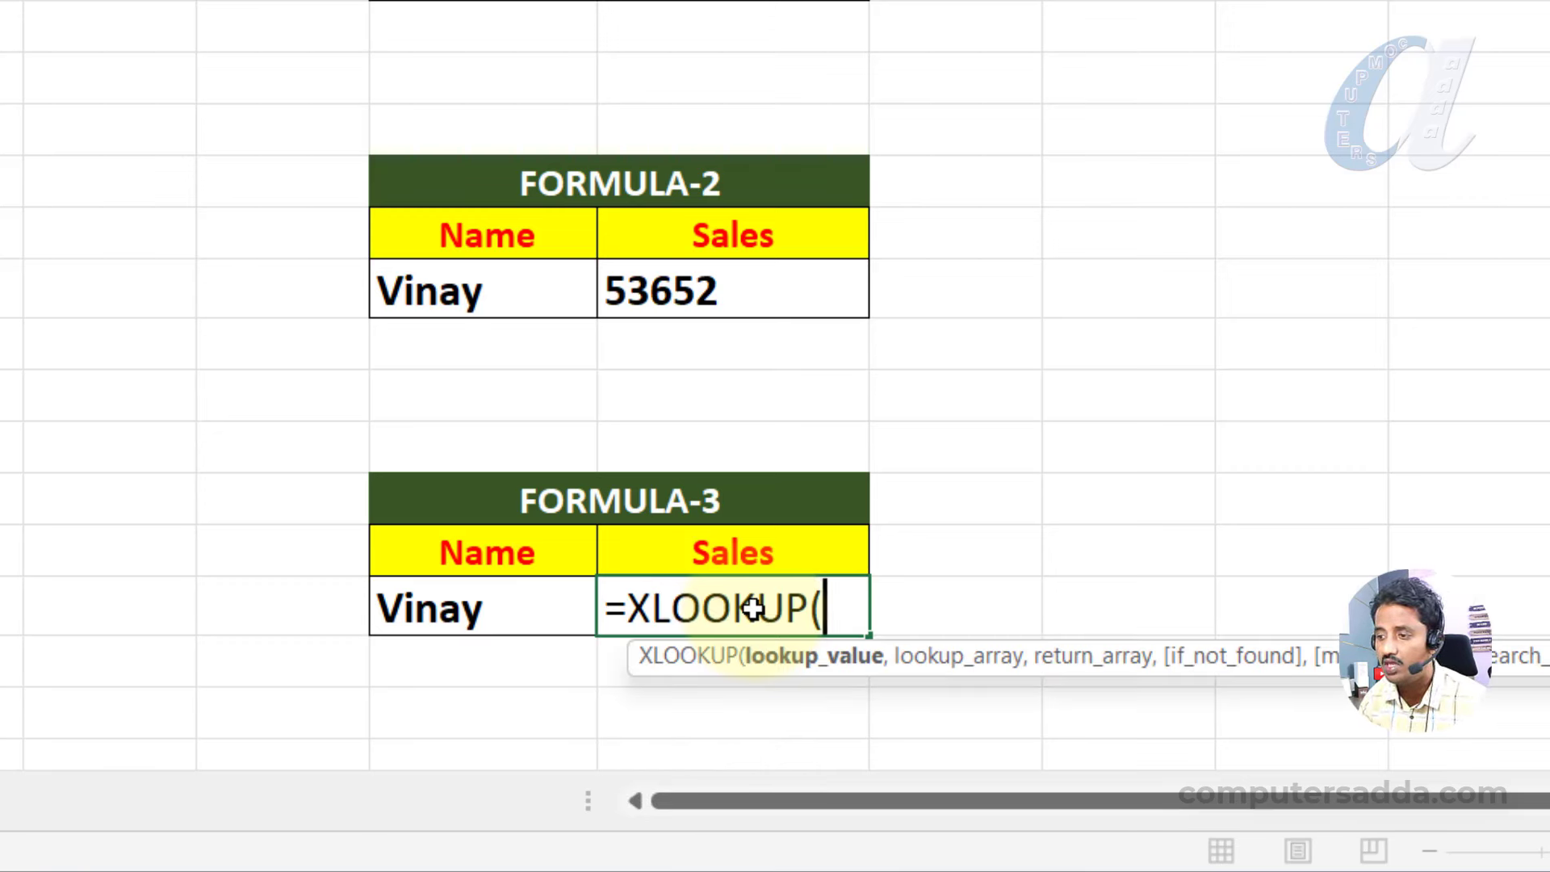
{"action": "left_click", "coordinate": [442, 612]}
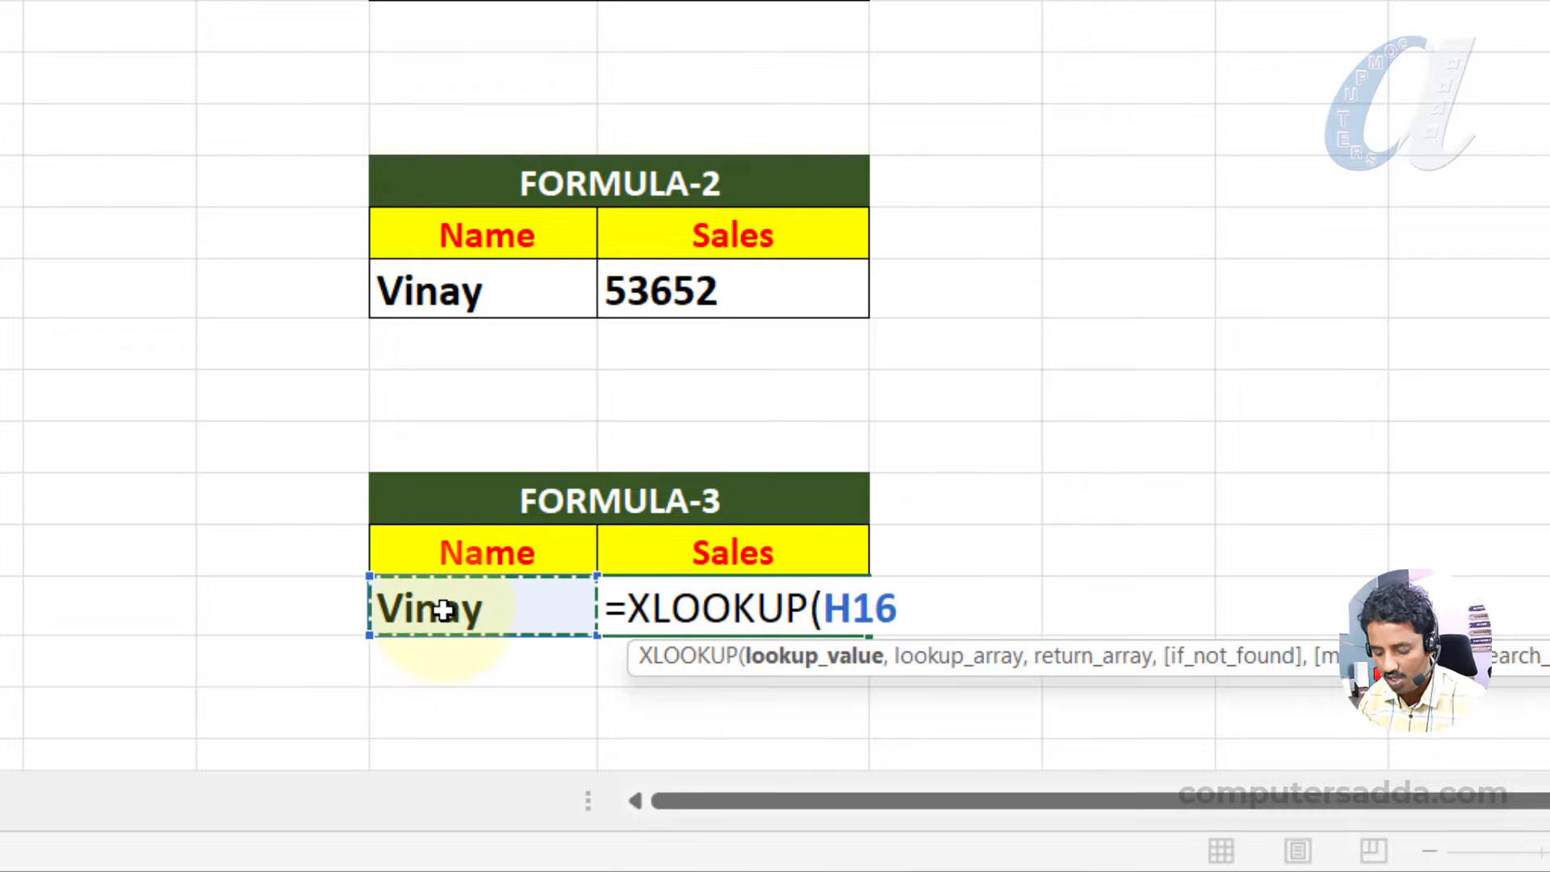
{"action": "type", "text": ","}
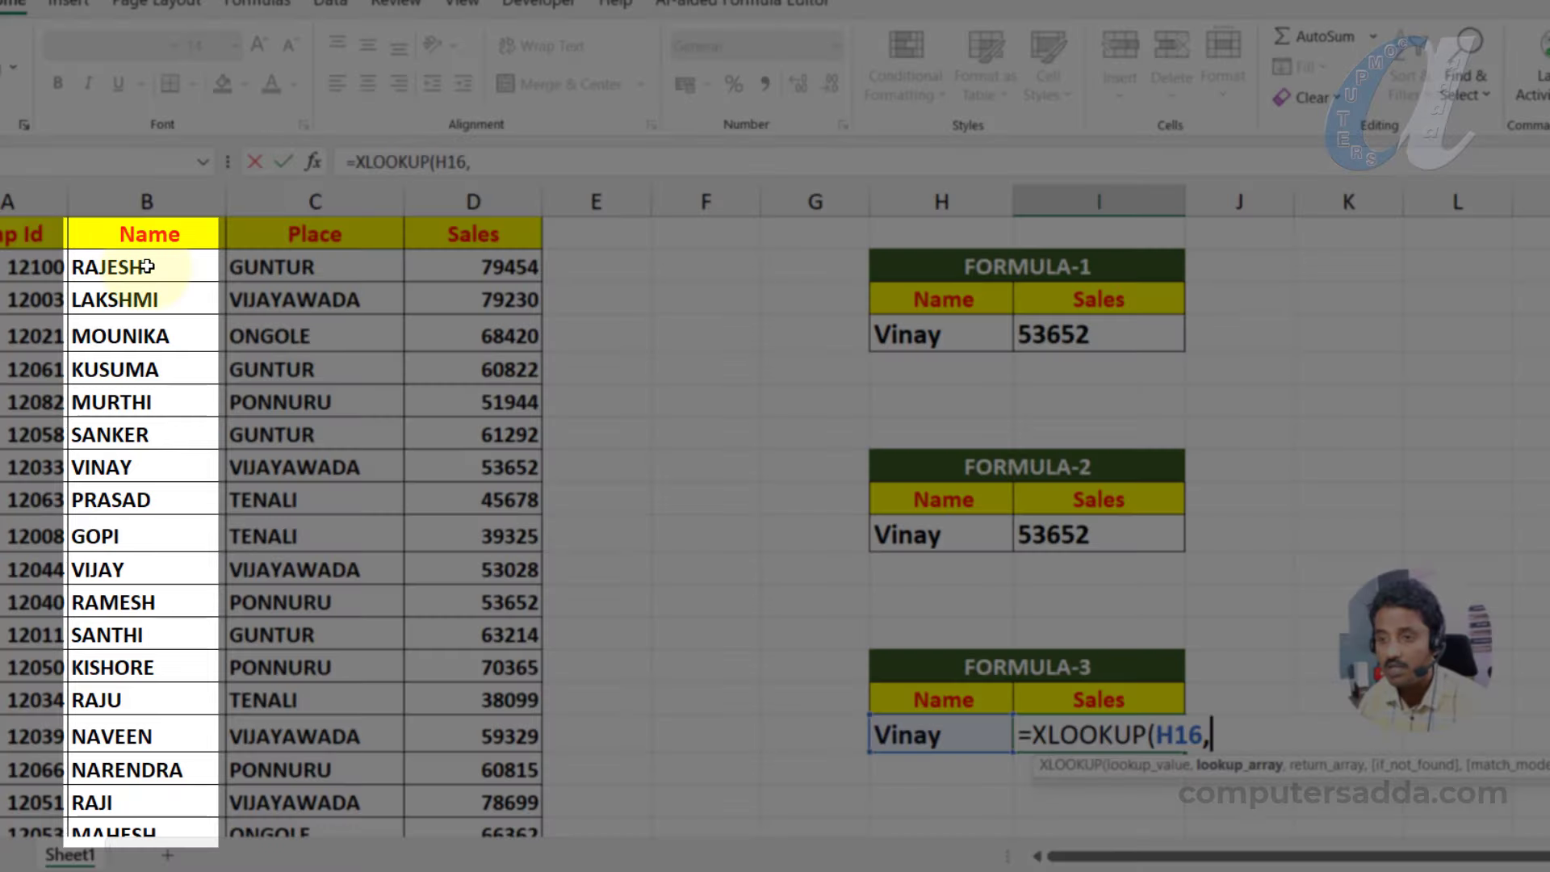
Complete the XLOOKUP with B2:B24 as lookup array and D2:D24 as return array, and enter it
{"action": "left_click", "coordinate": [147, 267]}
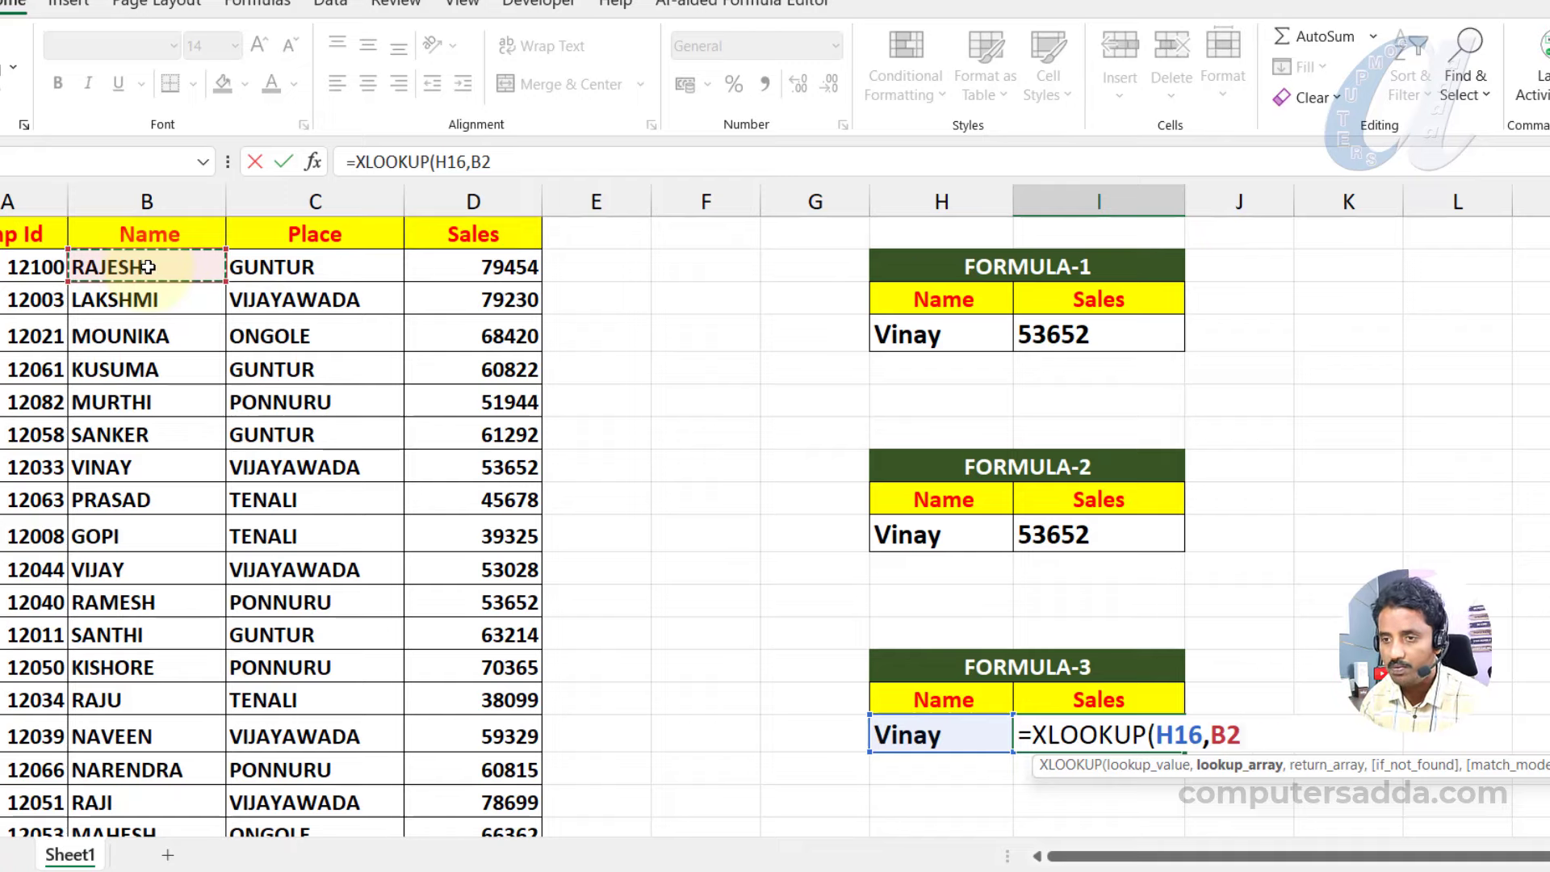
{"action": "key", "text": "ctrl+shift+Down"}
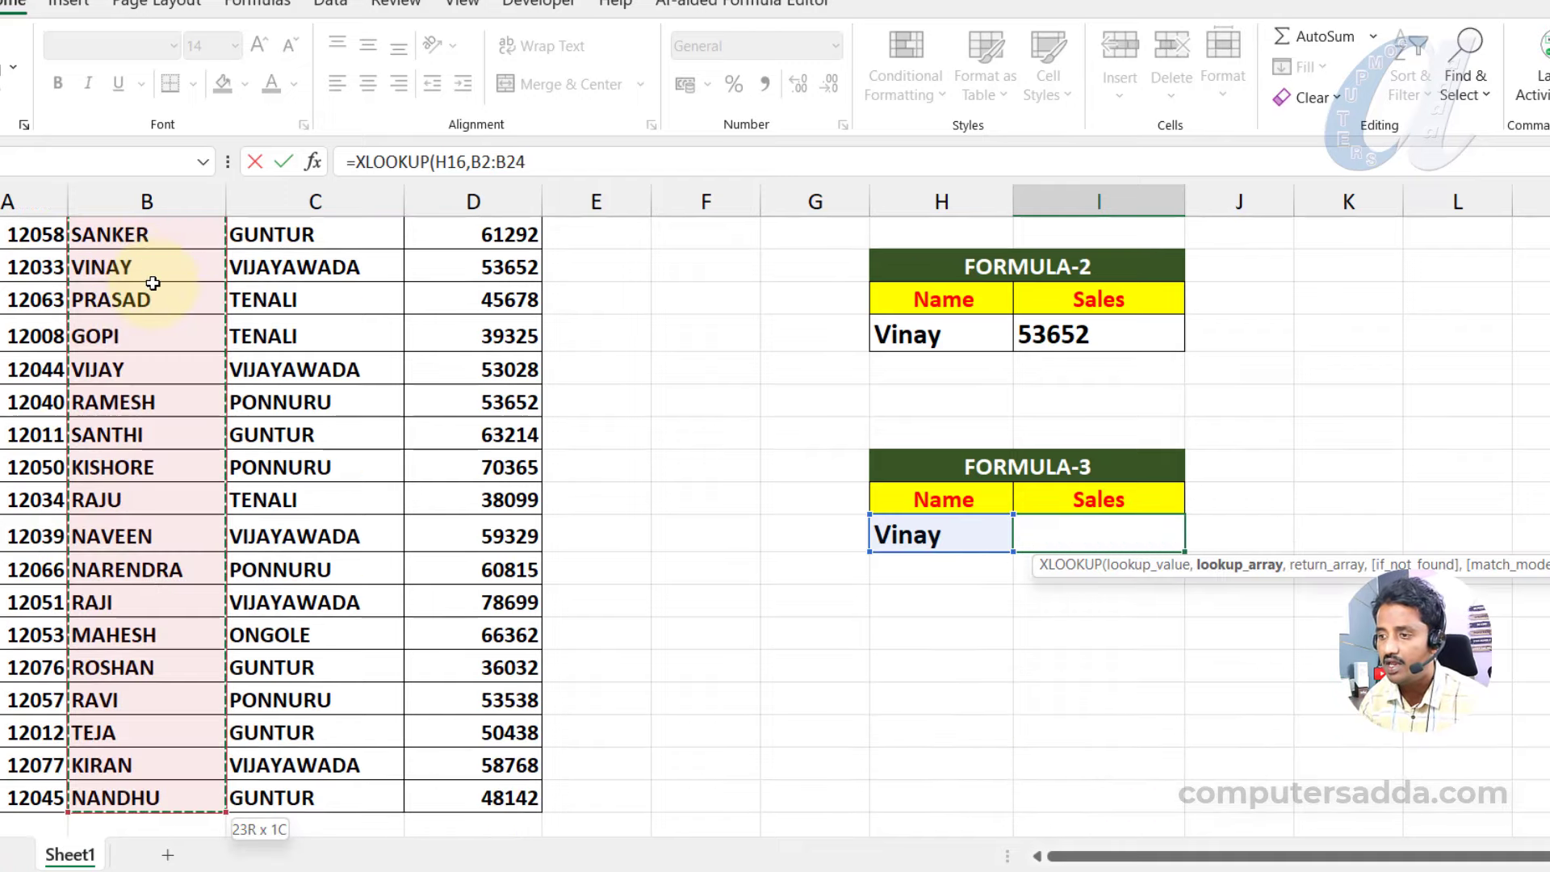
{"action": "scroll", "coordinate": [153, 283], "scroll_direction": "up", "scroll_amount": 2}
{"action": "type", "text": ","}
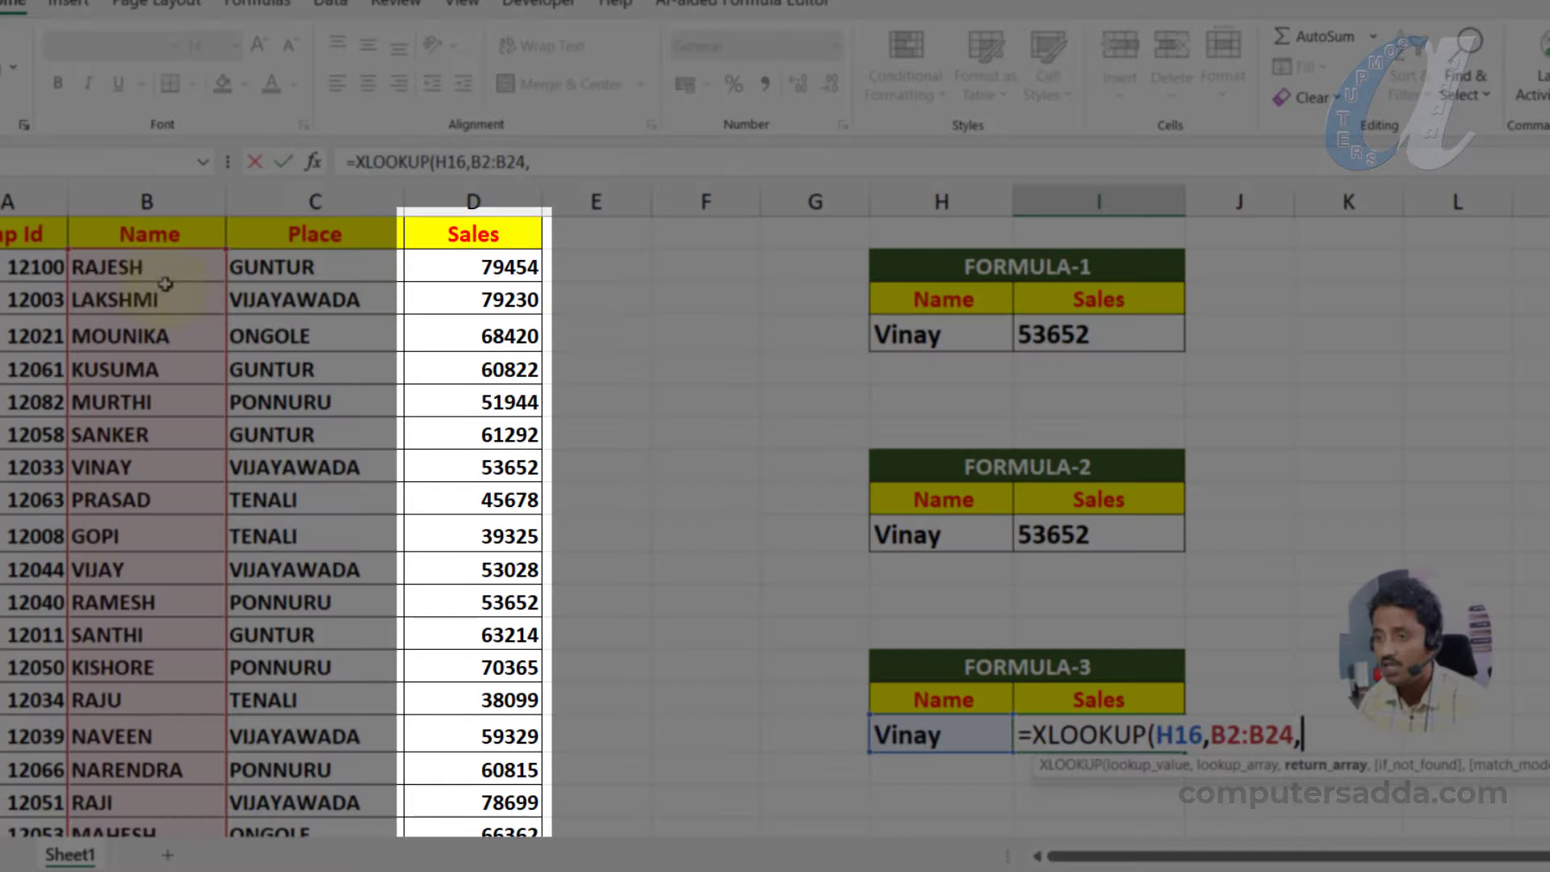
{"action": "left_click_drag", "start_coordinate": [456, 265], "coordinate": [453, 467]}
{"action": "key", "text": "ctrl+shift+Down"}
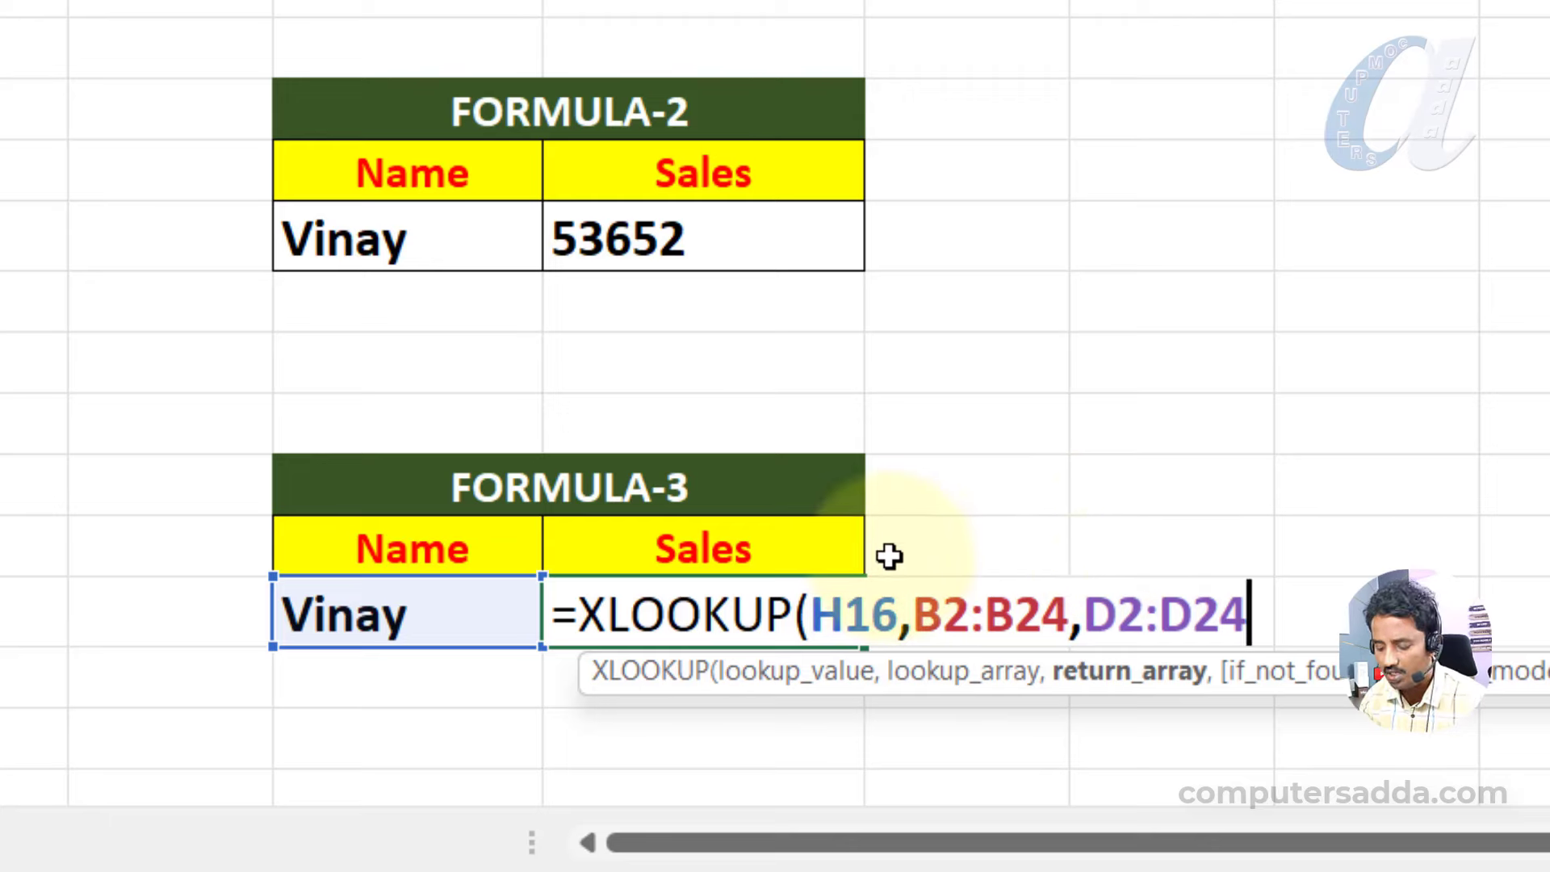
{"action": "key", "text": "Return"}
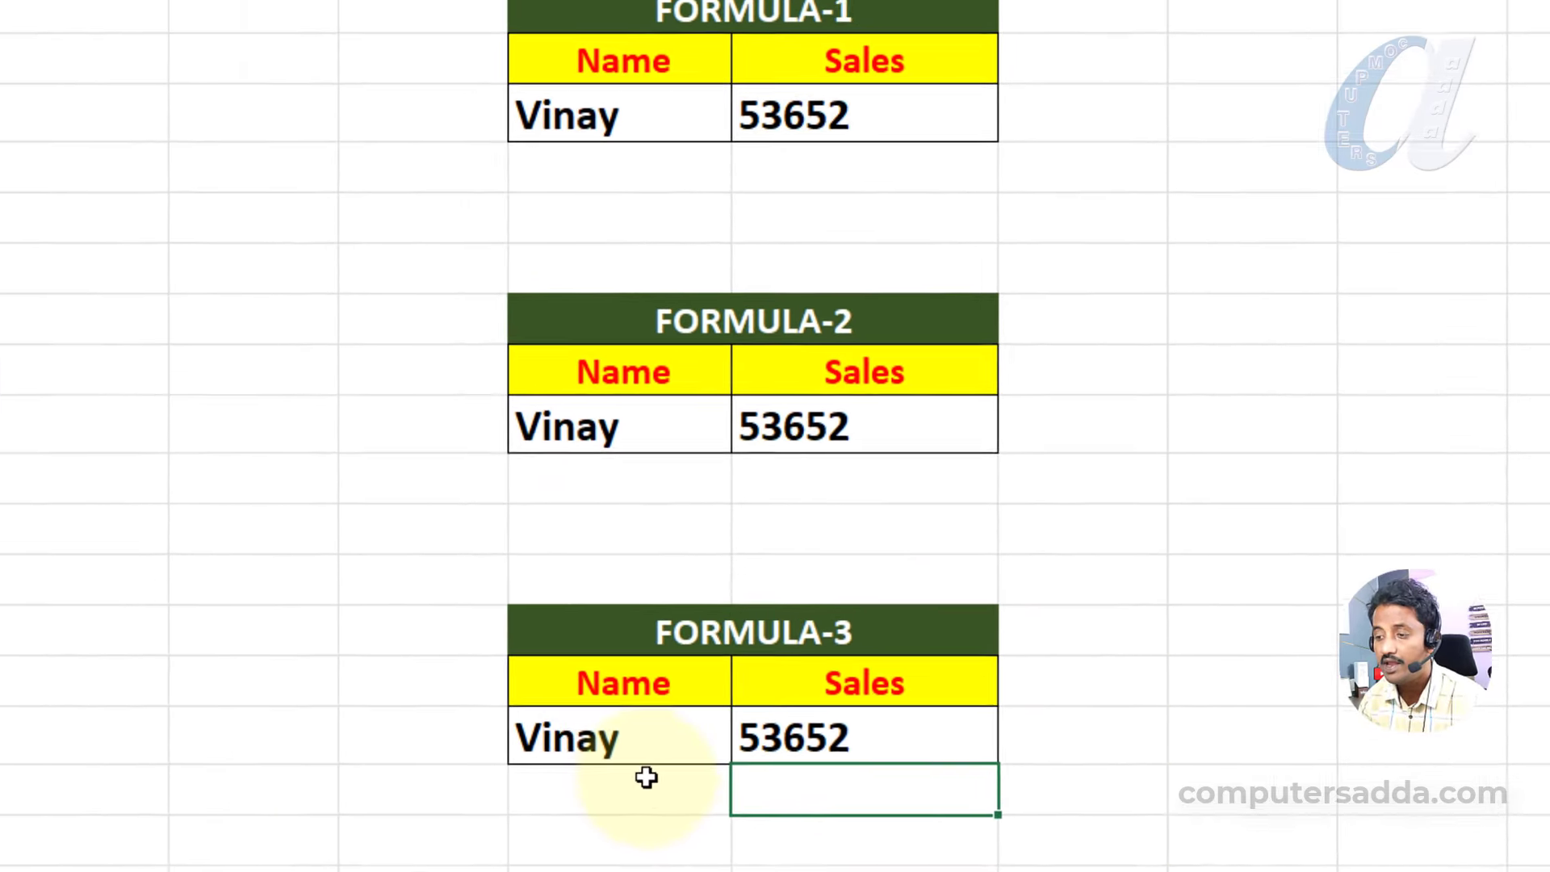